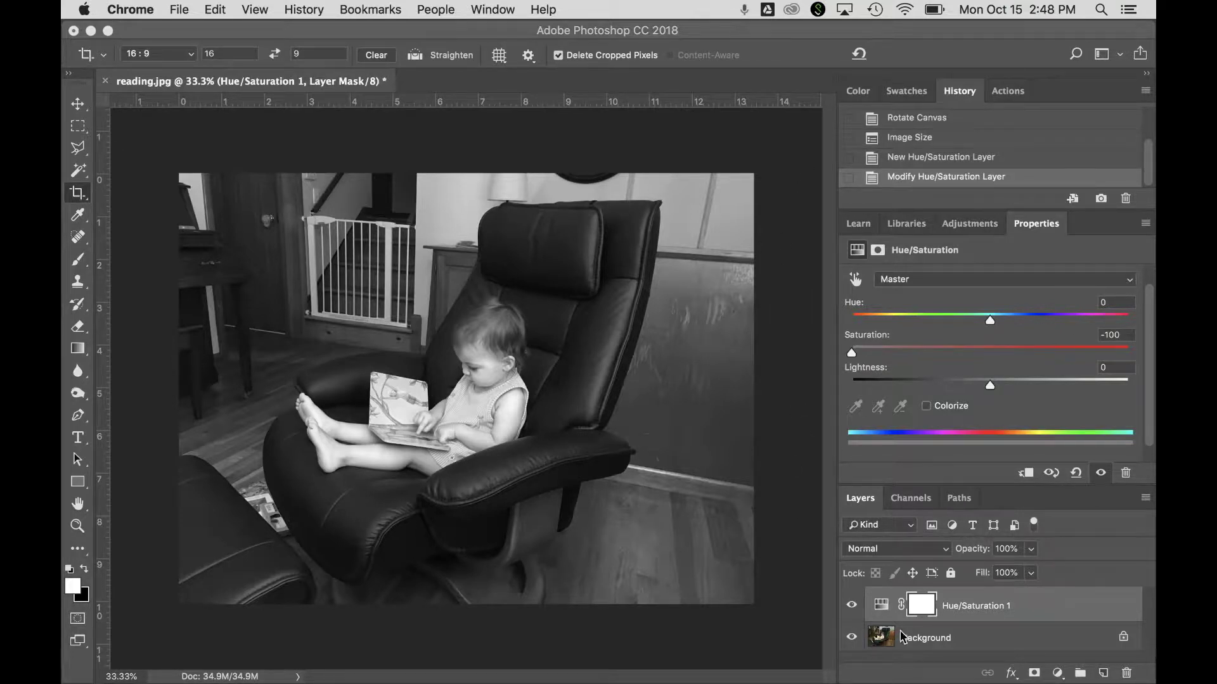
- Compare the photo with and without Hue/Saturation 1, then delete that layer to restore colour
{"action": "left_click", "coordinate": [853, 607]}
{"action": "left_click", "coordinate": [852, 607]}
{"action": "left_click", "coordinate": [852, 607]}
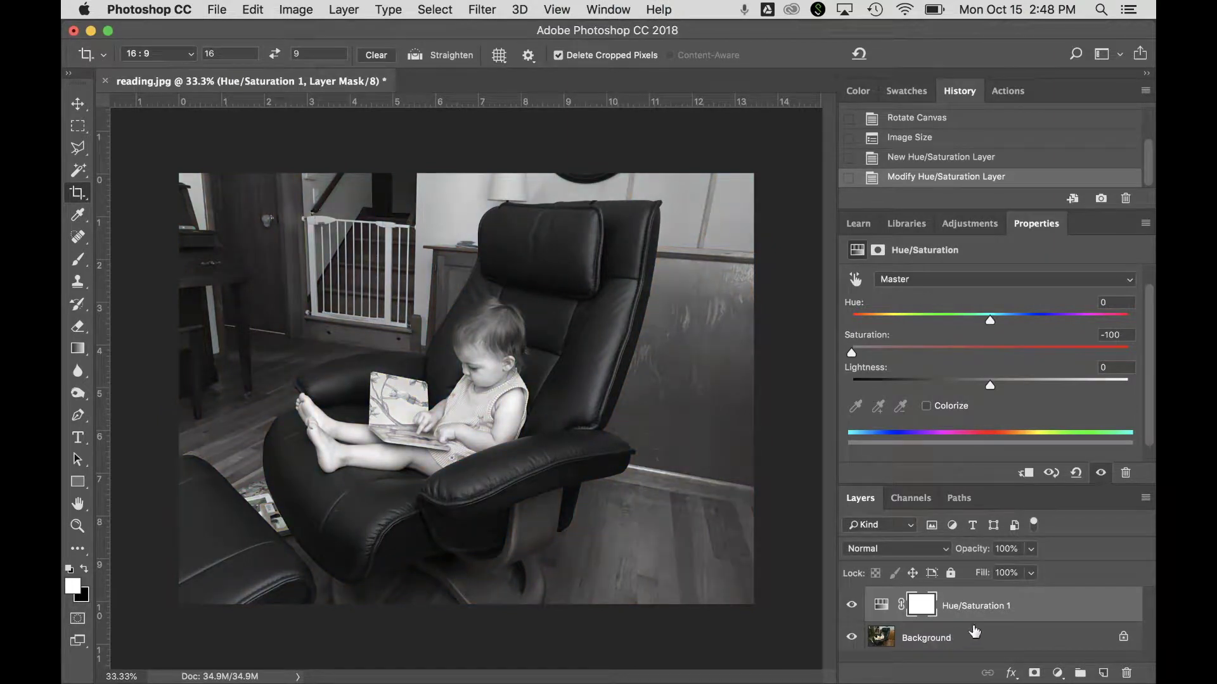
{"action": "left_click_drag", "start_coordinate": [1044, 607], "coordinate": [1126, 674]}
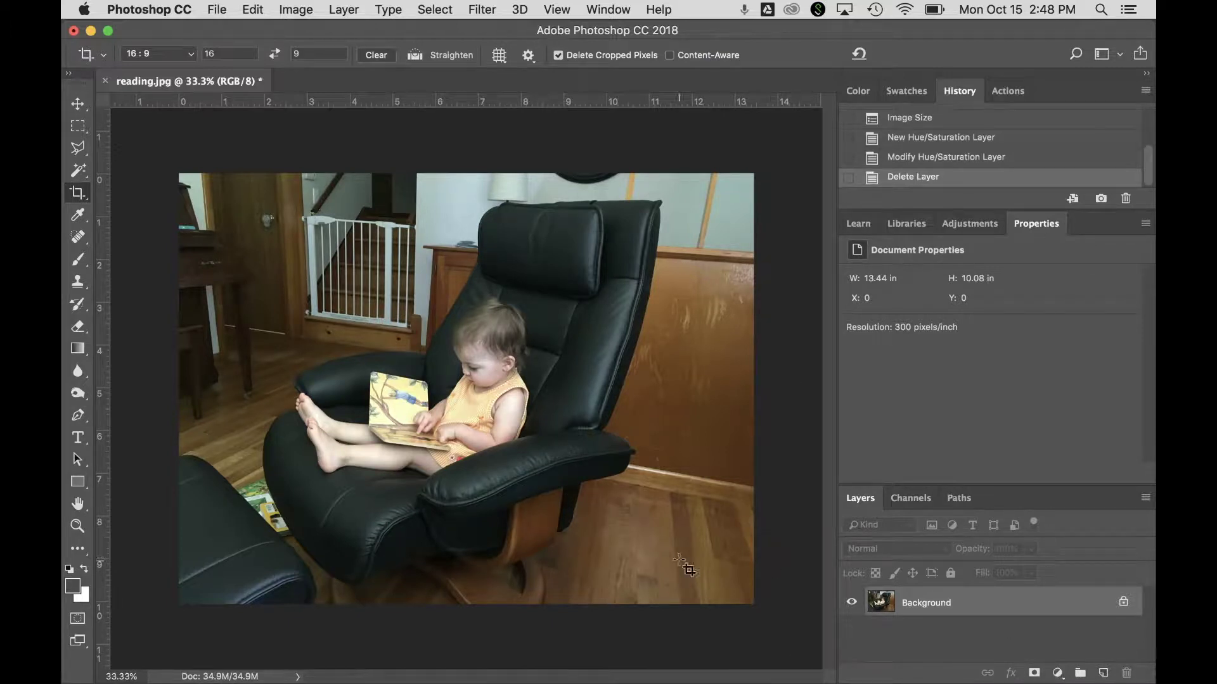
{"action": "left_click", "coordinate": [964, 223]}
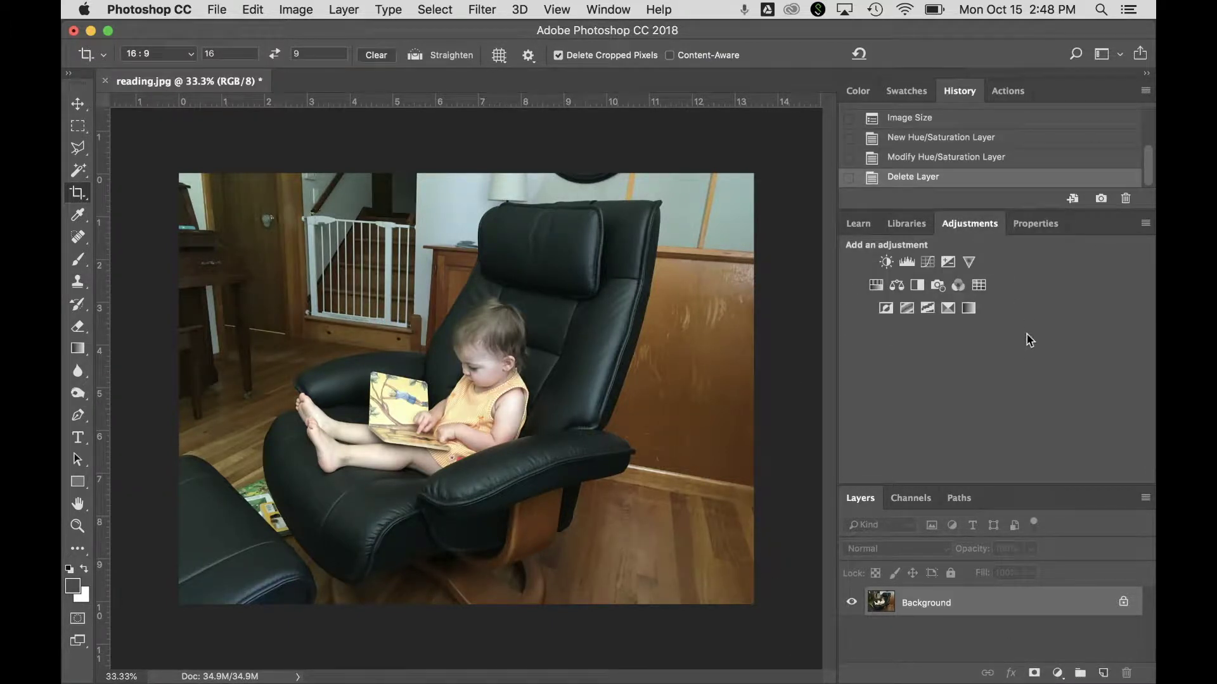
- Add a Brightness/Contrast adjustment layer, setting brightness around 19 and raising contrast to 17
{"action": "left_click", "coordinate": [885, 262]}
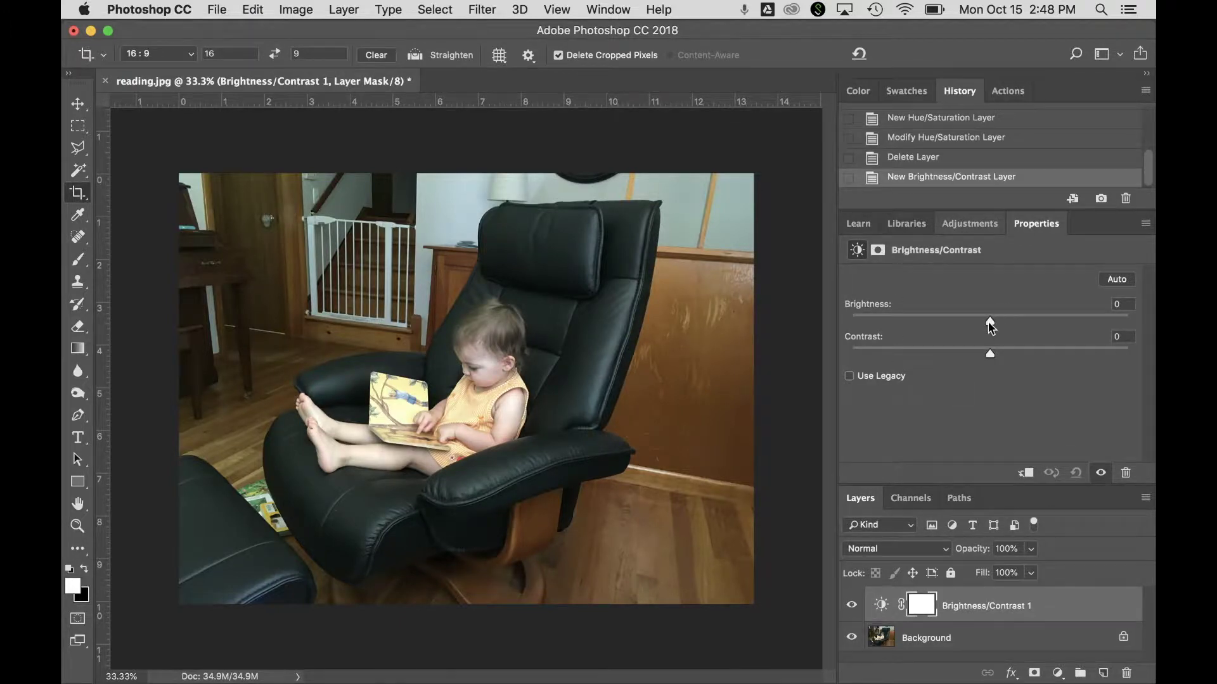
{"action": "left_click_drag", "start_coordinate": [990, 326], "coordinate": [1075, 339]}
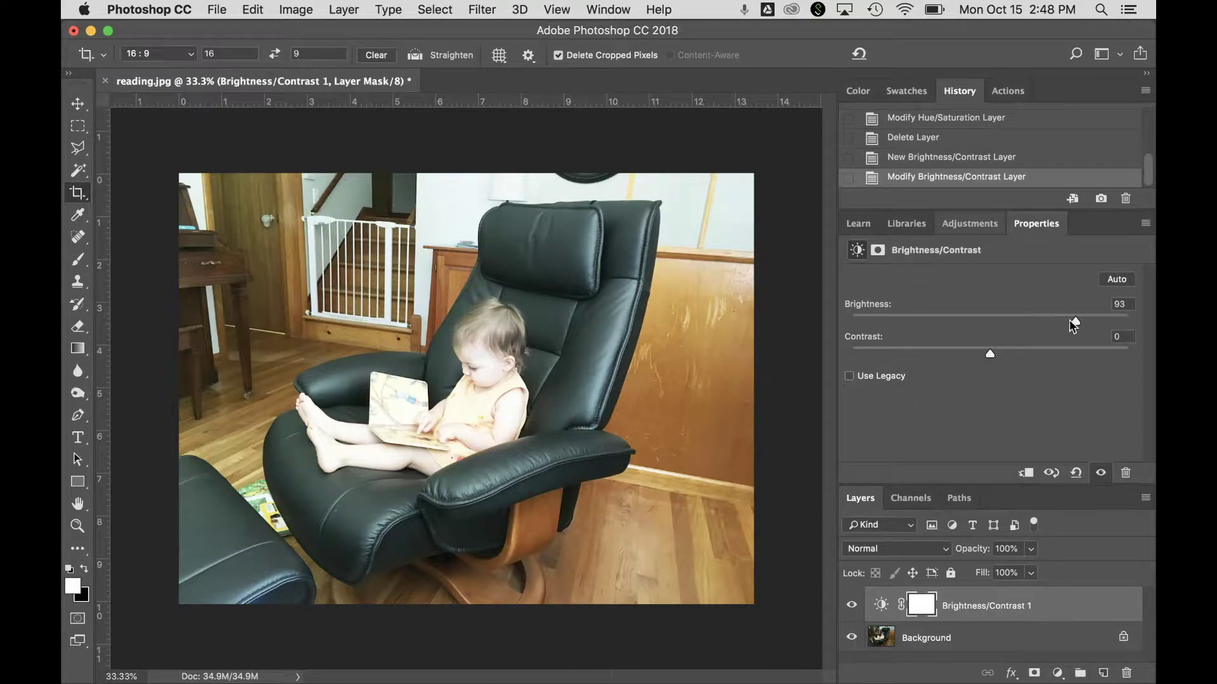
{"action": "left_click_drag", "start_coordinate": [1075, 325], "coordinate": [1007, 325]}
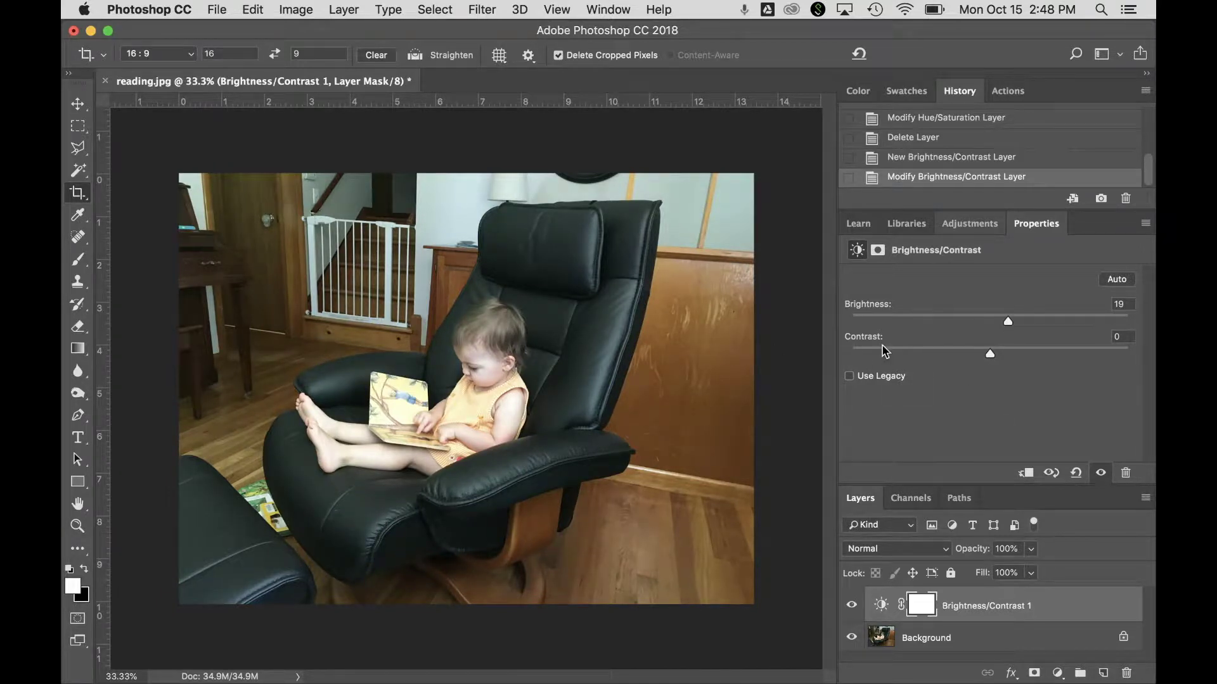
{"action": "mouse_move", "coordinate": [992, 359]}
{"action": "left_mouse_down"}
{"action": "mouse_move", "coordinate": [1113, 362]}
{"action": "mouse_move", "coordinate": [944, 359]}
{"action": "mouse_move", "coordinate": [873, 372]}
{"action": "mouse_move", "coordinate": [1023, 369]}
{"action": "mouse_move", "coordinate": [991, 375]}
{"action": "mouse_move", "coordinate": [1013, 372]}
{"action": "left_mouse_up"}
- Compare the photo with and without the adjustment and lower Brightness to 6
{"action": "left_click", "coordinate": [851, 606]}
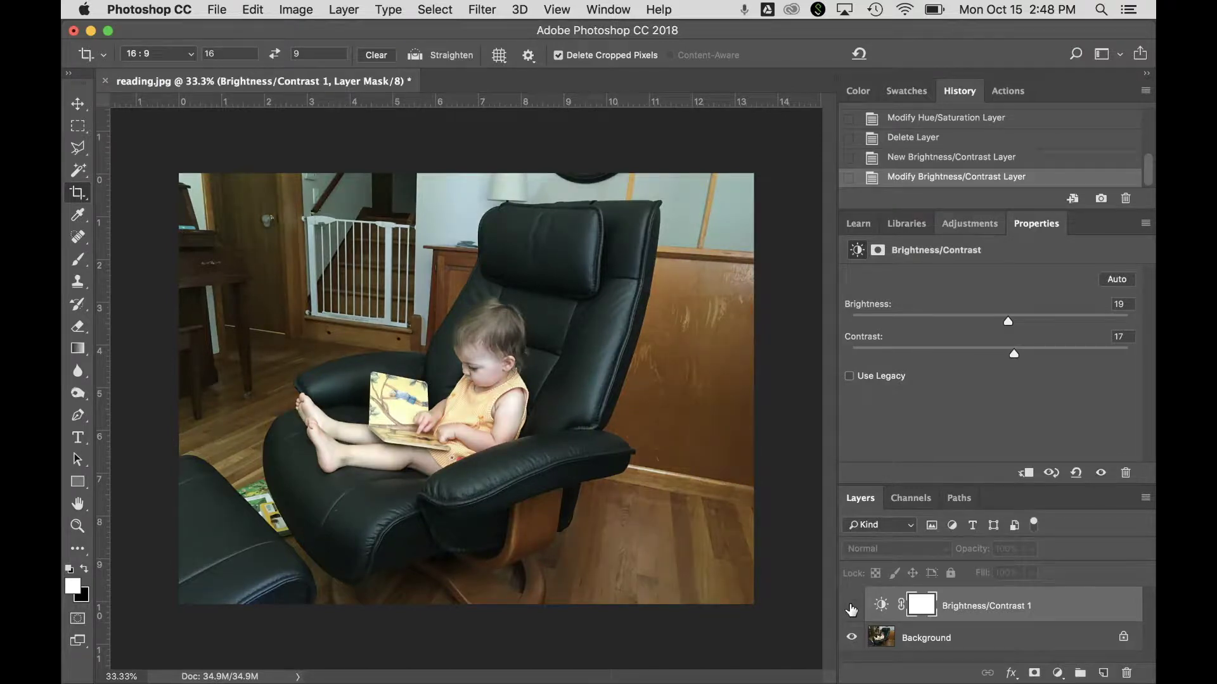
{"action": "left_click", "coordinate": [851, 607]}
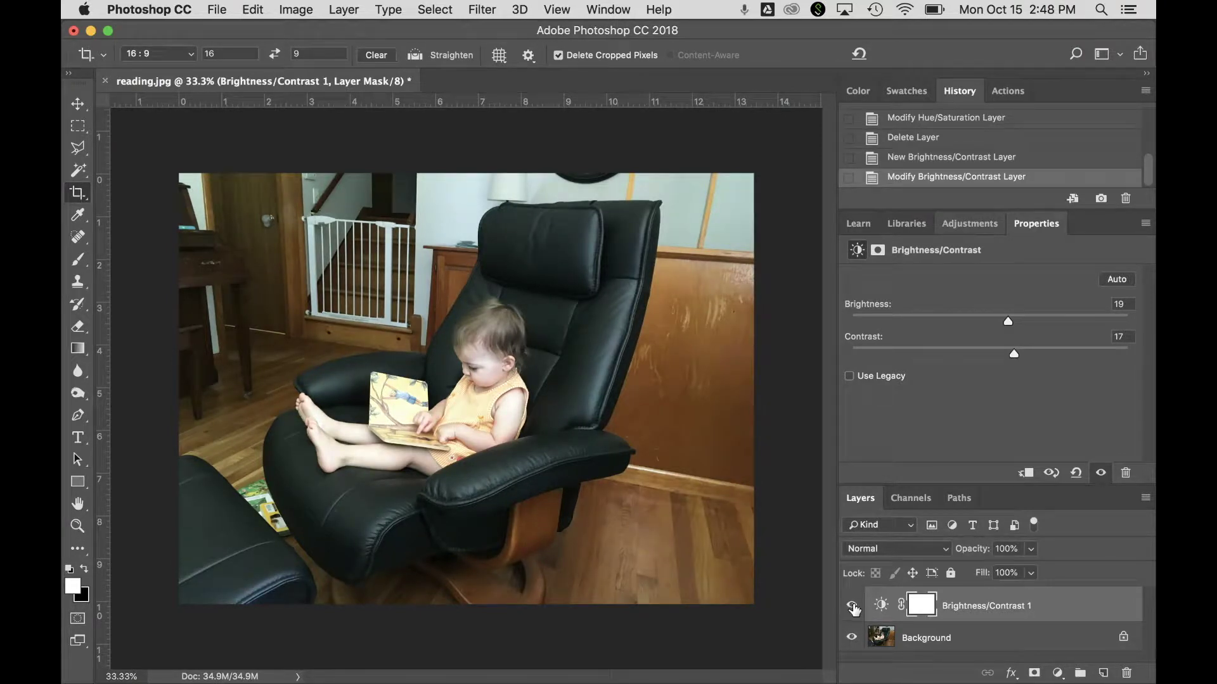
{"action": "left_click", "coordinate": [852, 607]}
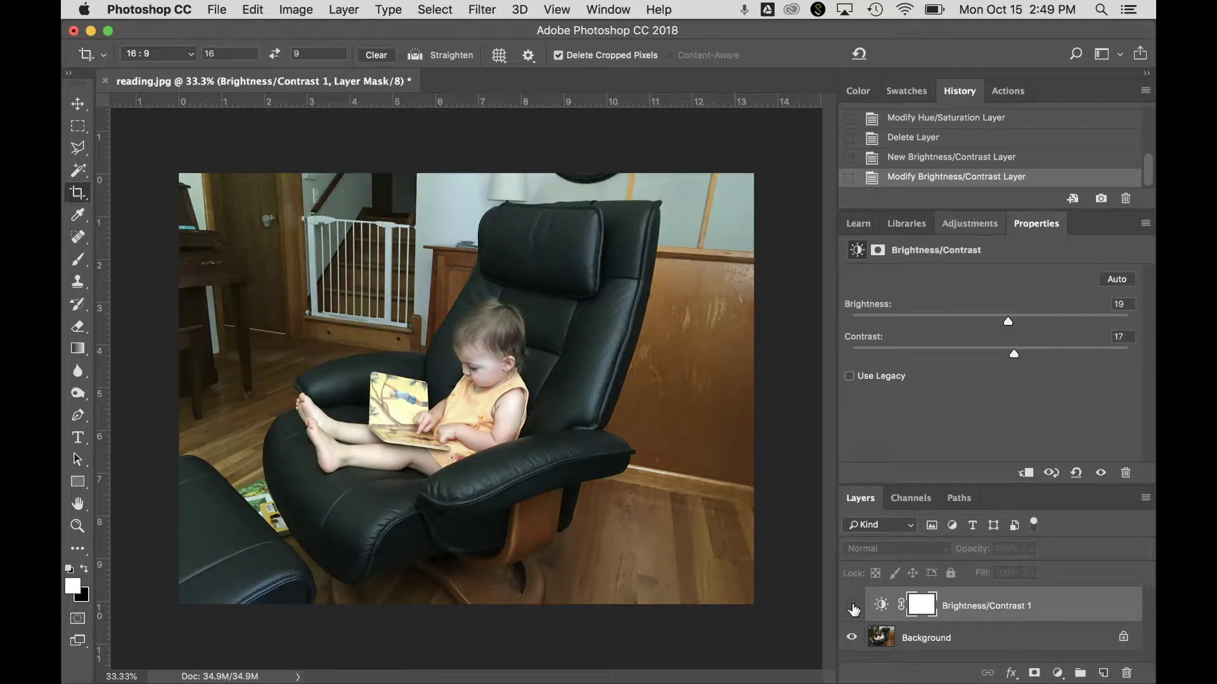
{"action": "left_click", "coordinate": [852, 607]}
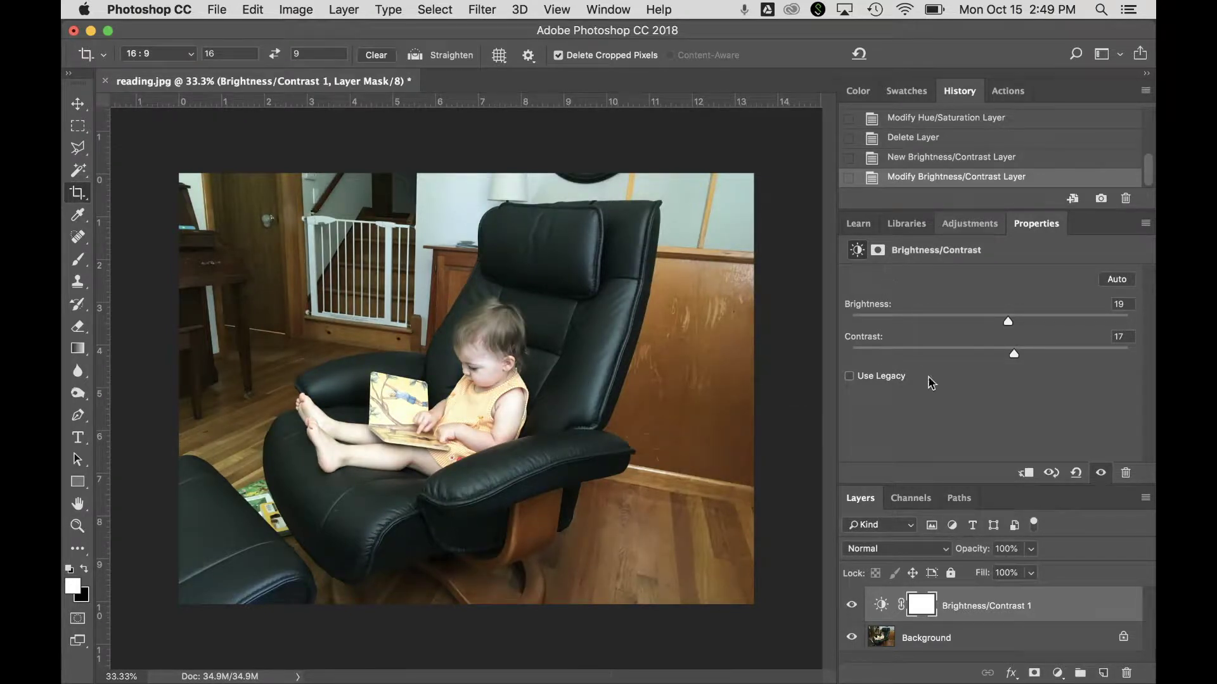
{"action": "left_click_drag", "start_coordinate": [1008, 322], "coordinate": [994, 322]}
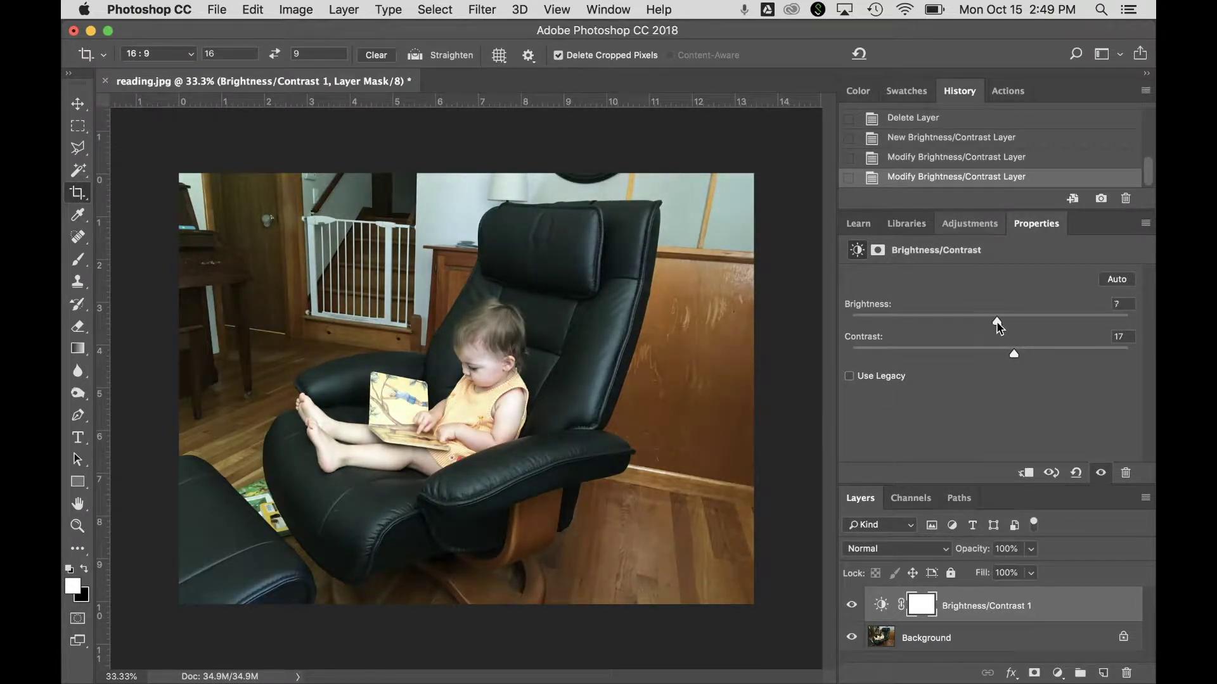
{"action": "left_click", "coordinate": [851, 607]}
{"action": "left_click", "coordinate": [852, 607]}
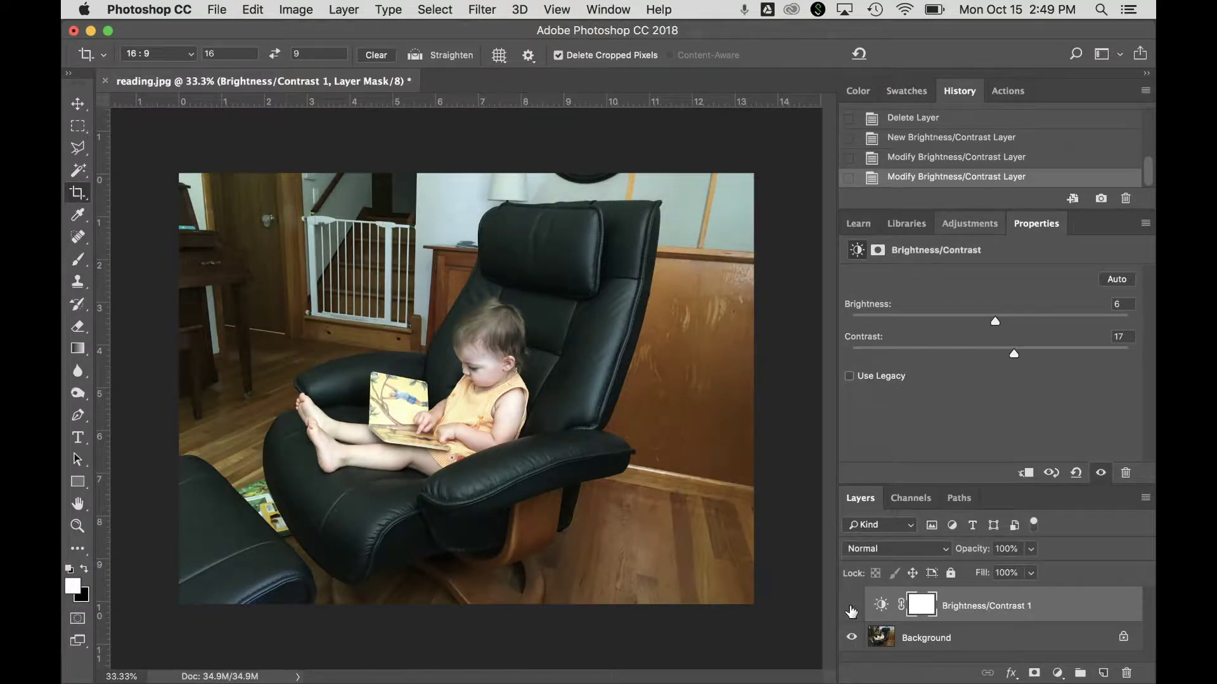
{"action": "left_click", "coordinate": [852, 608]}
{"action": "left_click", "coordinate": [852, 609]}
- Add a Levels adjustment layer with the black input at 8, beginning to lower the white point
{"action": "left_click", "coordinate": [969, 224]}
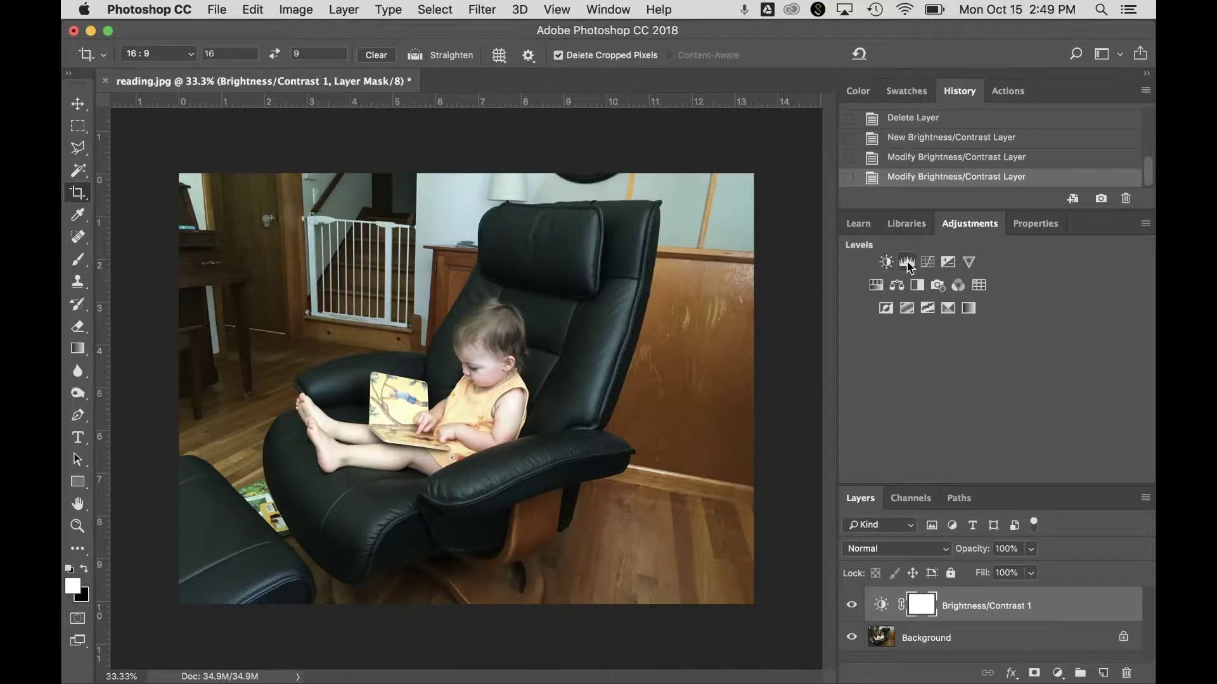
{"action": "left_click", "coordinate": [907, 262]}
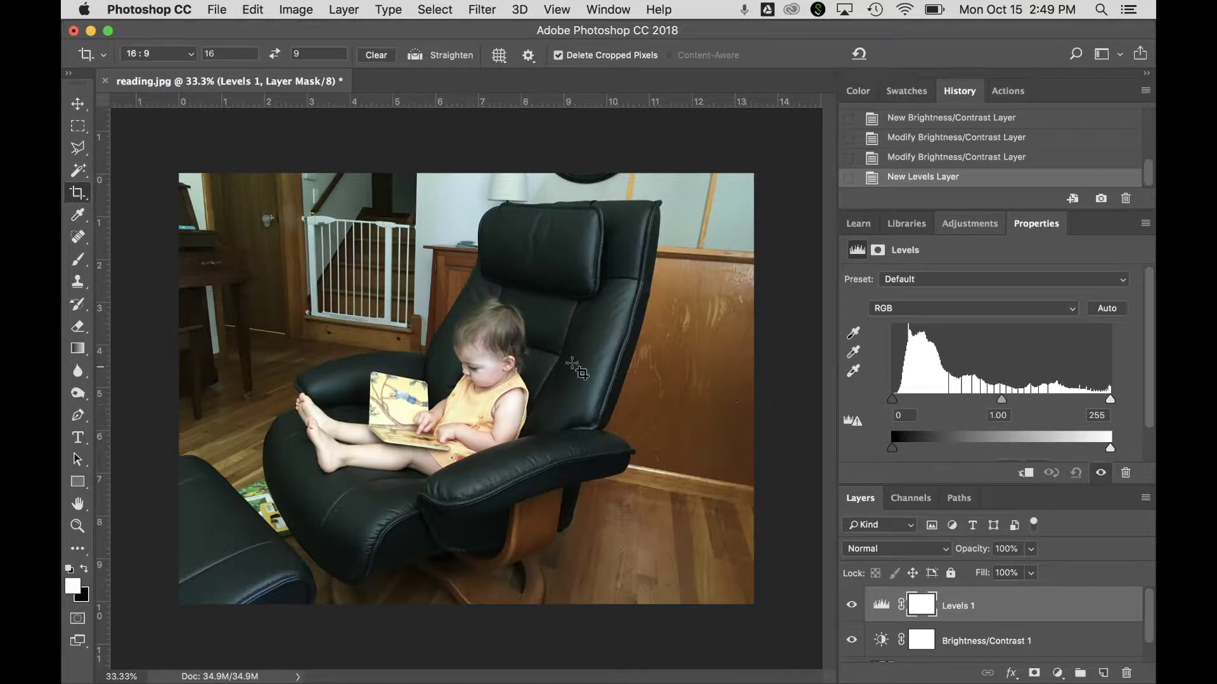
{"action": "left_click", "coordinate": [893, 403]}
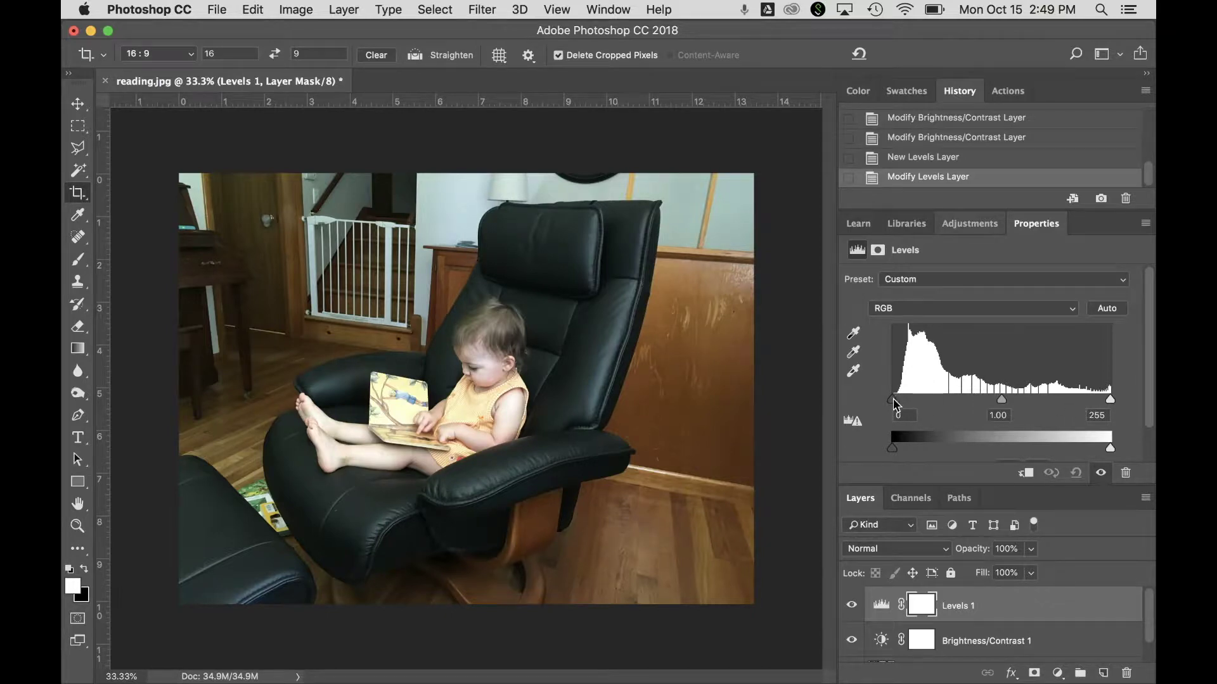
{"action": "mouse_move", "coordinate": [891, 400]}
{"action": "left_mouse_down"}
{"action": "mouse_move", "coordinate": [1056, 406]}
{"action": "mouse_move", "coordinate": [855, 409]}
{"action": "mouse_move", "coordinate": [913, 407]}
{"action": "mouse_move", "coordinate": [884, 407]}
{"action": "left_mouse_up"}
{"action": "left_click_drag", "start_coordinate": [894, 406], "coordinate": [903, 409]}
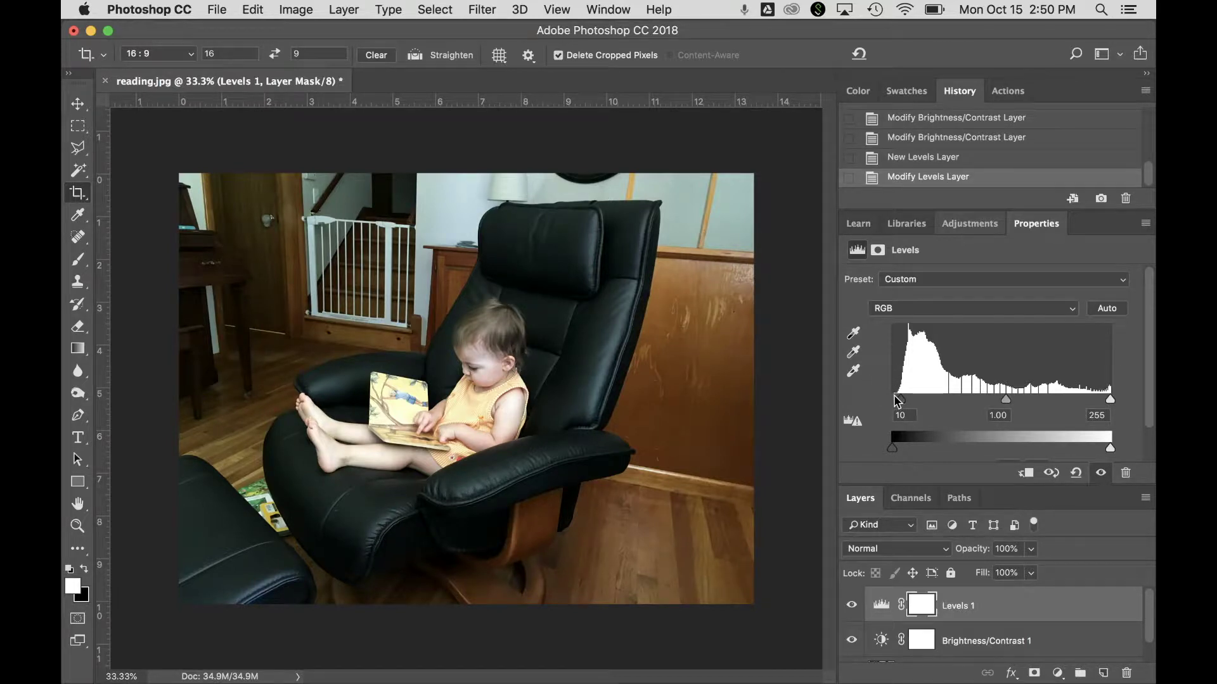
{"action": "left_click_drag", "start_coordinate": [901, 405], "coordinate": [899, 401]}
{"action": "left_click_drag", "start_coordinate": [1108, 398], "coordinate": [1079, 402]}
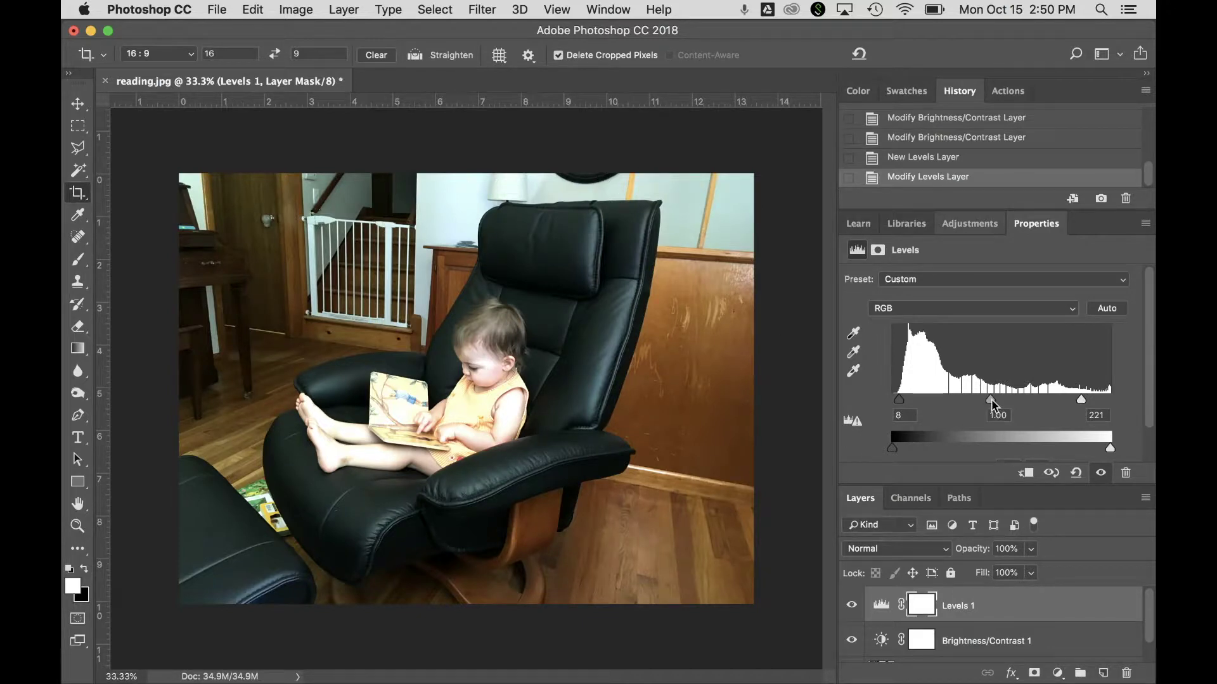
- Set Levels midtones to 1.23 and white input to 235, trying the output sliders then resetting them
{"action": "mouse_move", "coordinate": [993, 400]}
{"action": "left_mouse_down"}
{"action": "mouse_move", "coordinate": [1022, 401]}
{"action": "mouse_move", "coordinate": [900, 401]}
{"action": "mouse_move", "coordinate": [974, 409]}
{"action": "left_mouse_up"}
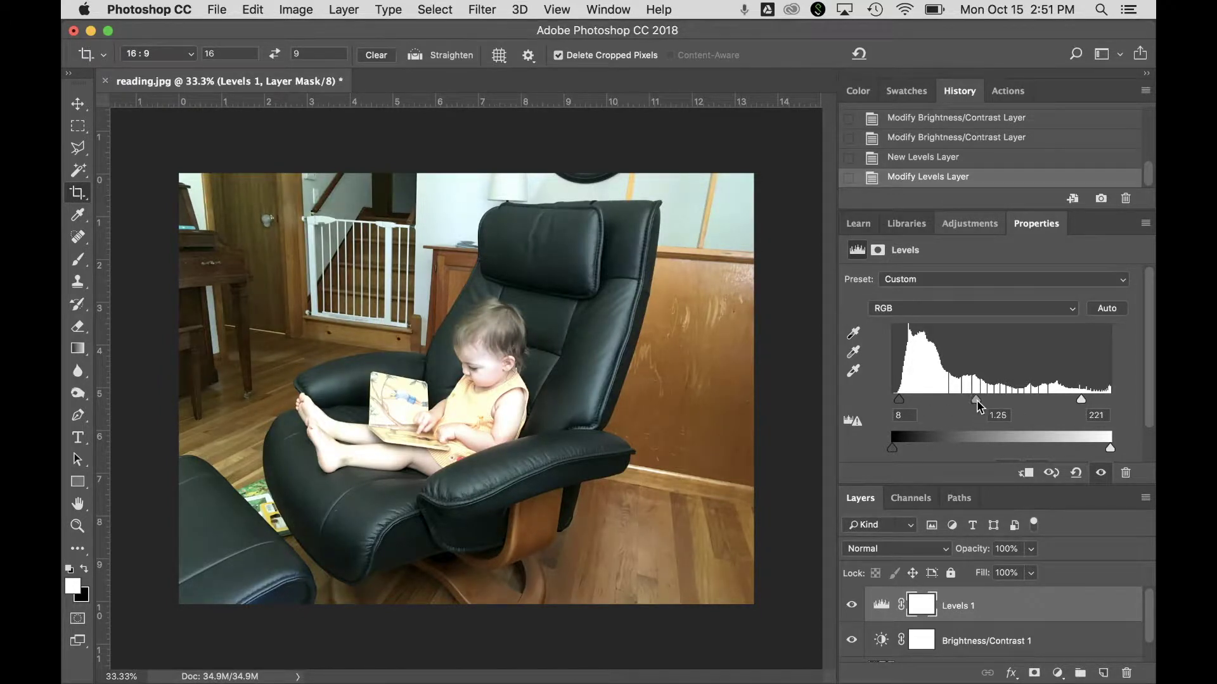
{"action": "left_click_drag", "start_coordinate": [976, 401], "coordinate": [979, 401]}
{"action": "left_click_drag", "start_coordinate": [1082, 403], "coordinate": [1097, 406]}
{"action": "left_click_drag", "start_coordinate": [984, 400], "coordinate": [981, 400]}
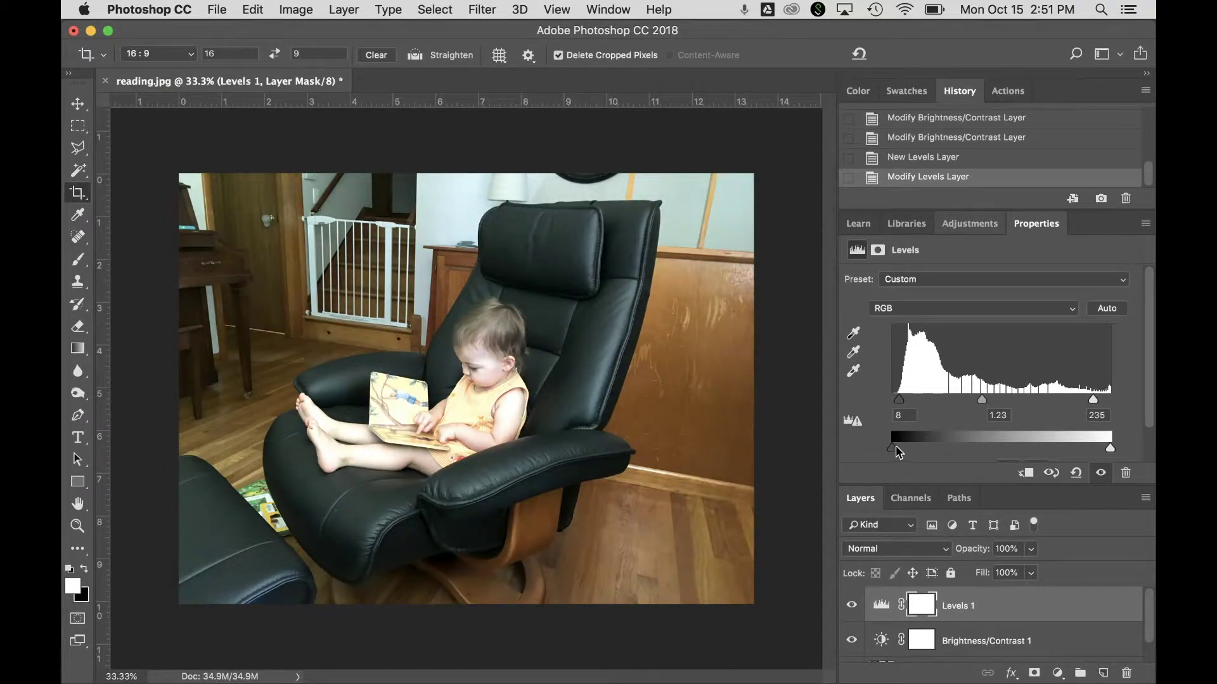
{"action": "left_click_drag", "start_coordinate": [894, 448], "coordinate": [861, 450]}
{"action": "mouse_move", "coordinate": [1110, 450]}
{"action": "left_mouse_down"}
{"action": "mouse_move", "coordinate": [1010, 451]}
{"action": "mouse_move", "coordinate": [1131, 452]}
{"action": "left_mouse_up"}
{"action": "left_click", "coordinate": [983, 229]}
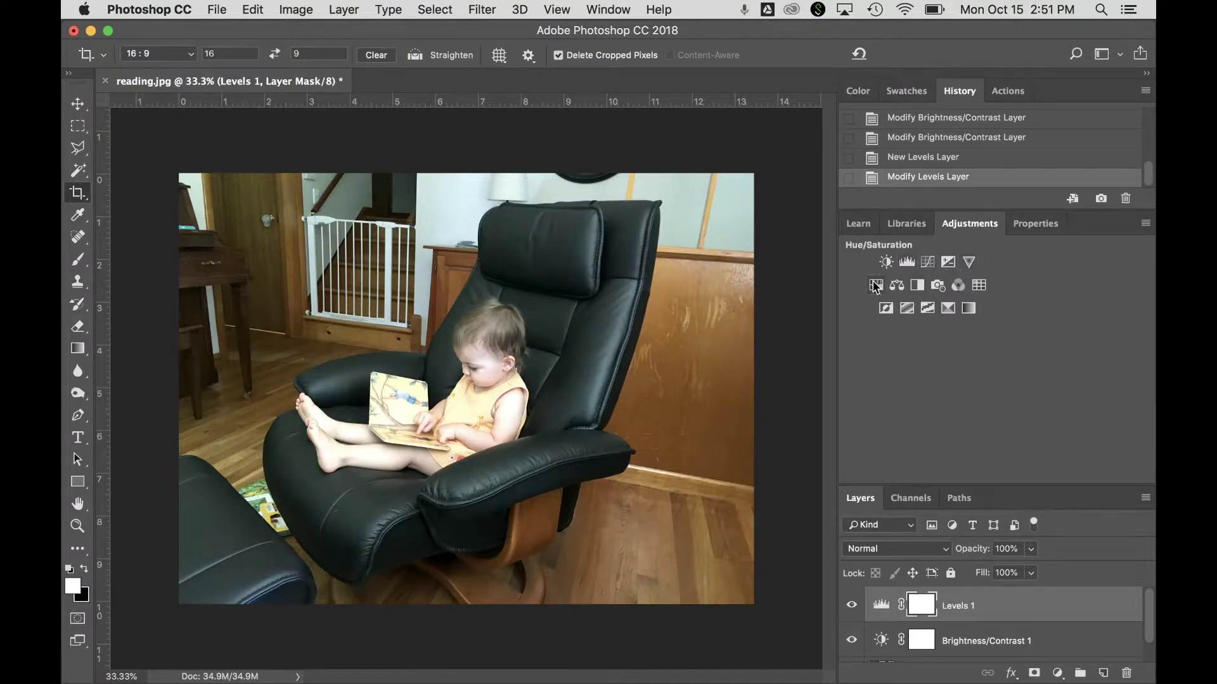
{"action": "left_click", "coordinate": [947, 263]}
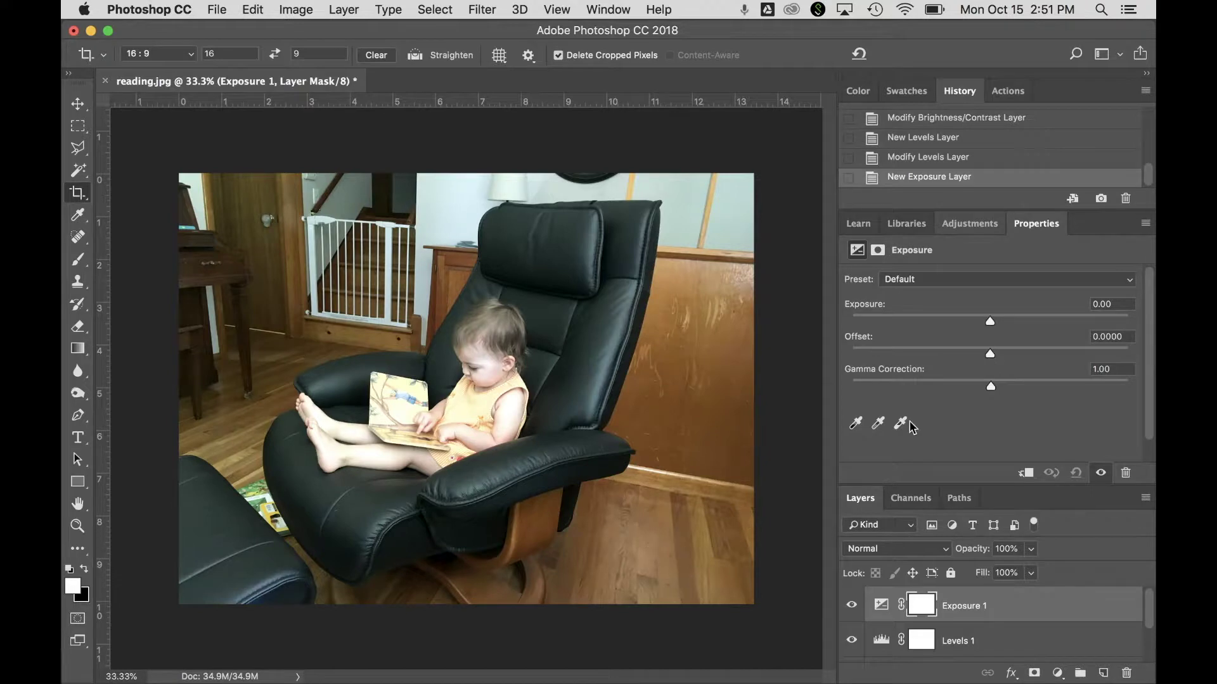
{"action": "left_click_drag", "start_coordinate": [993, 327], "coordinate": [1012, 328]}
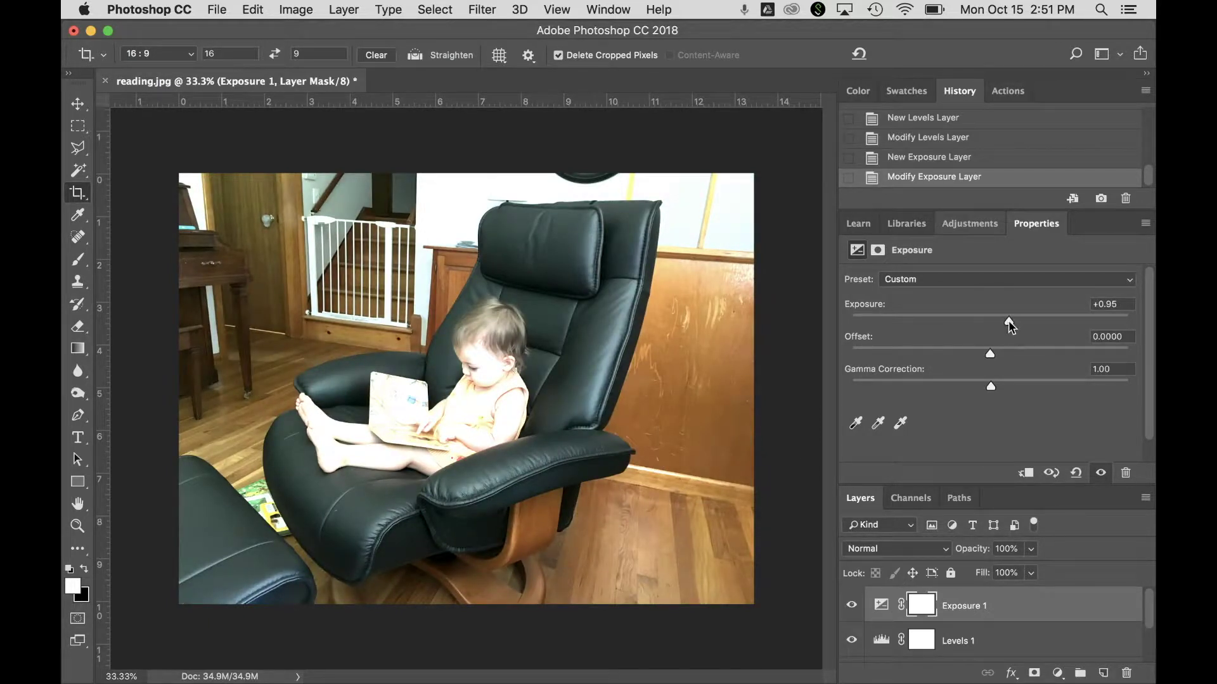
{"action": "left_click_drag", "start_coordinate": [1003, 321], "coordinate": [999, 321]}
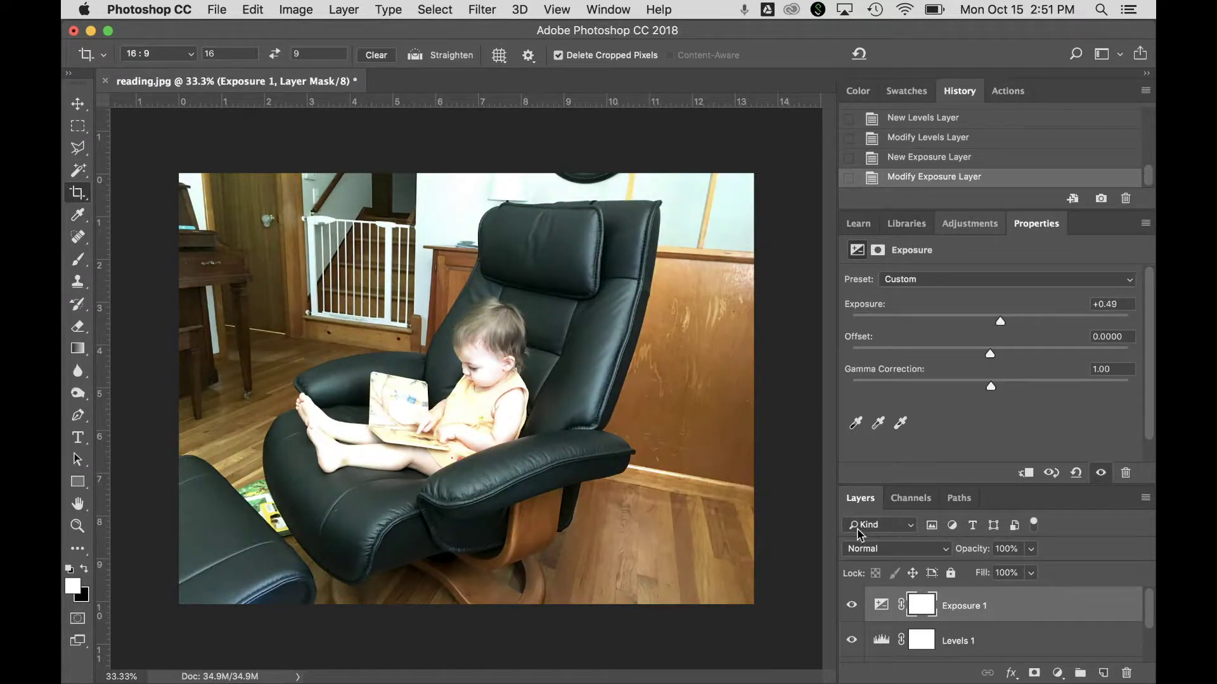
{"action": "left_click", "coordinate": [851, 610]}
{"action": "left_click", "coordinate": [851, 610]}
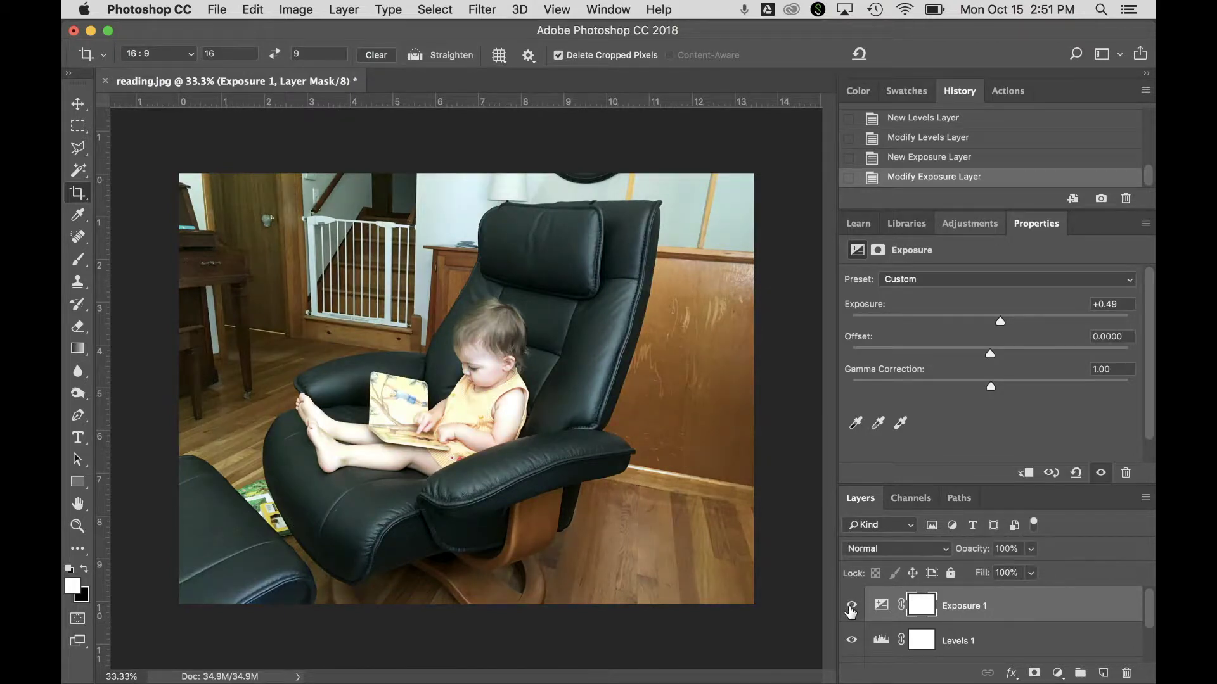
{"action": "left_click", "coordinate": [851, 609]}
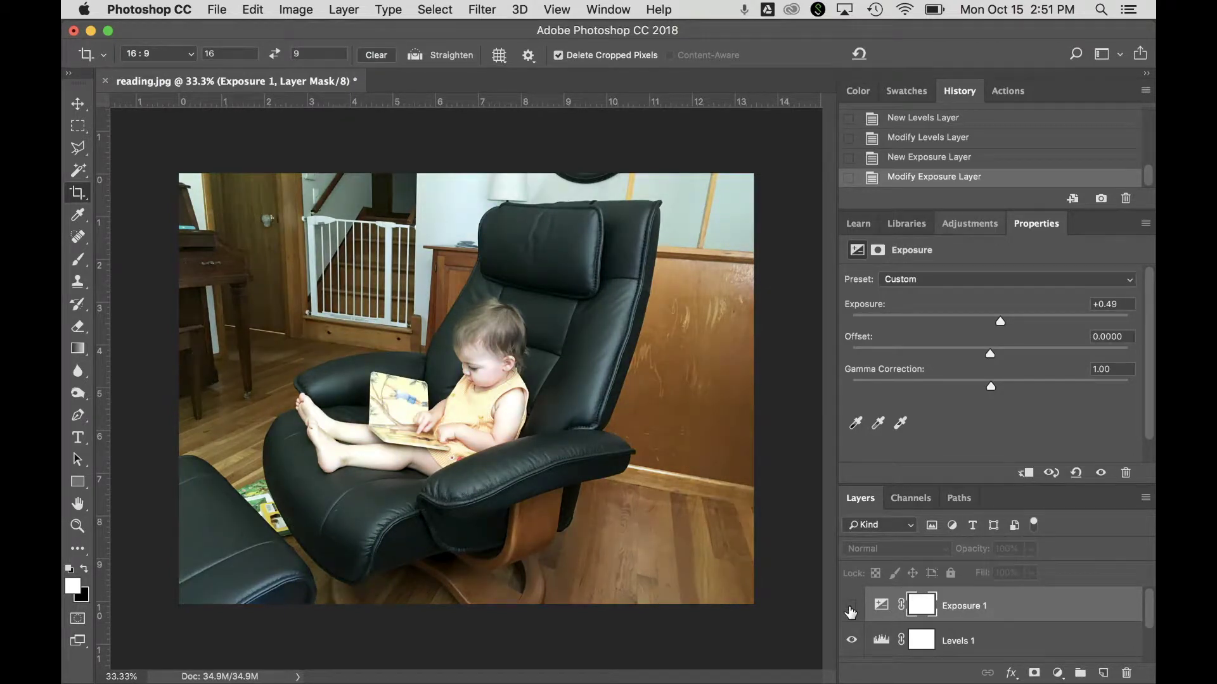
{"action": "left_click", "coordinate": [851, 610]}
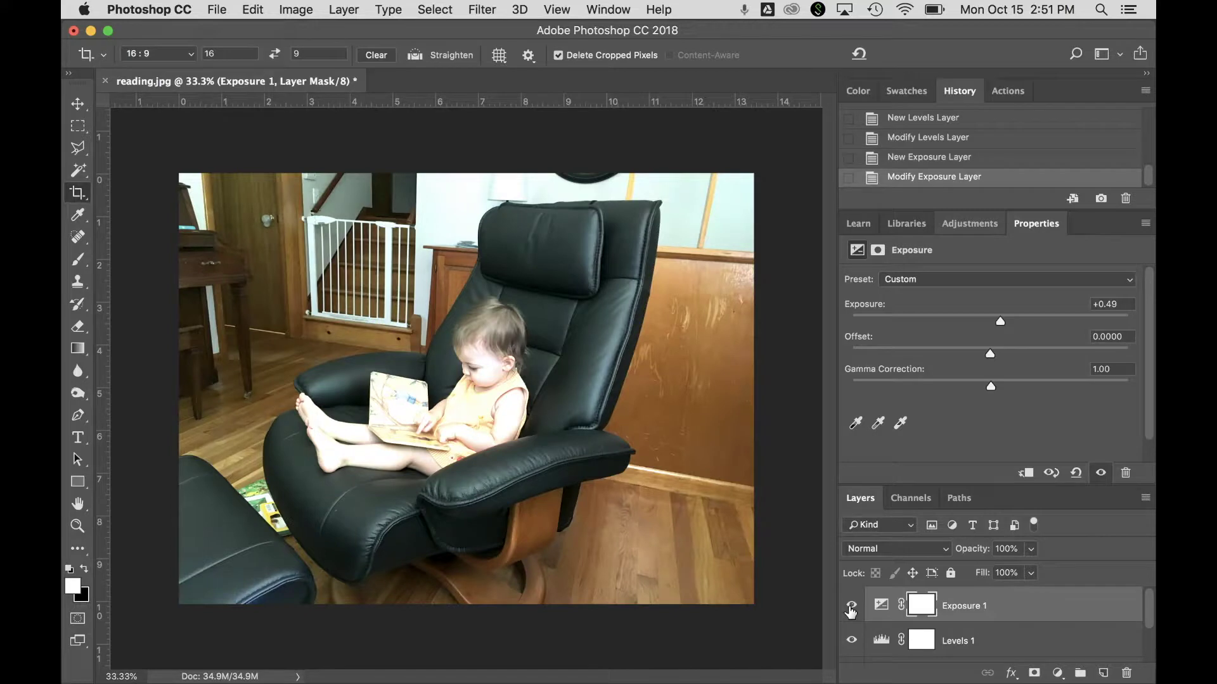
{"action": "left_click", "coordinate": [851, 610]}
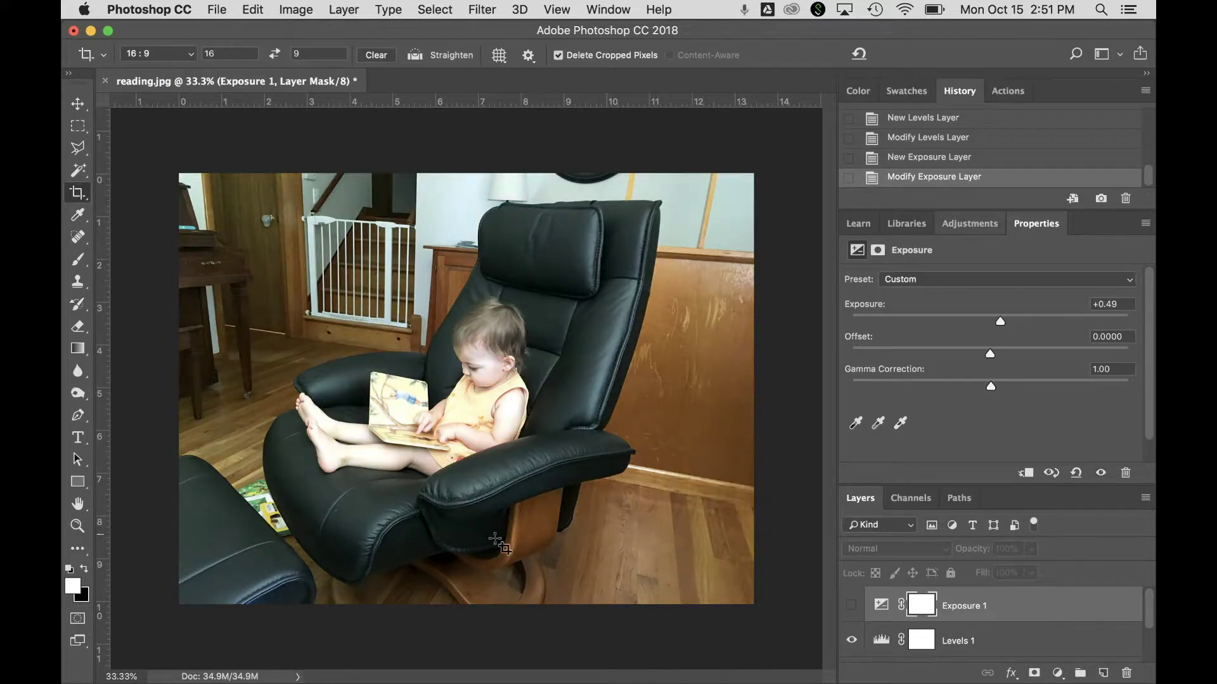
{"action": "left_click", "coordinate": [852, 610]}
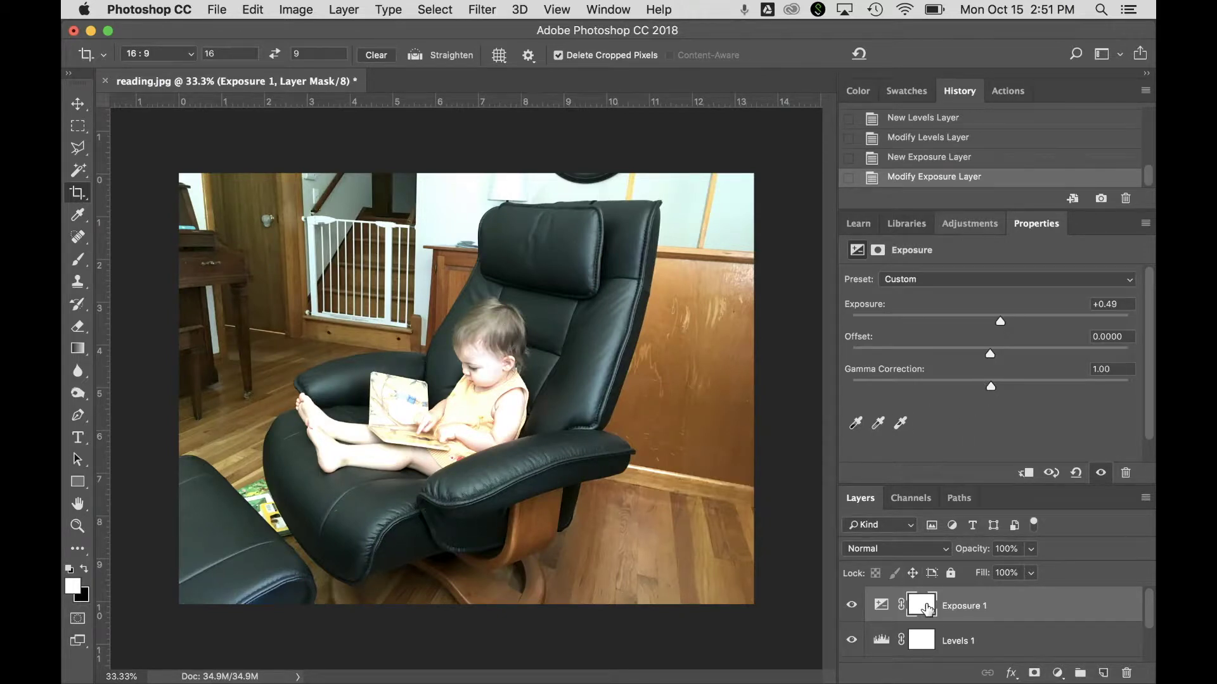
- Select the Exposure 1 layer mask and invert it to solid black with Cmd+I
{"action": "scroll", "coordinate": [925, 608], "scroll_direction": "down", "scroll_amount": 1}
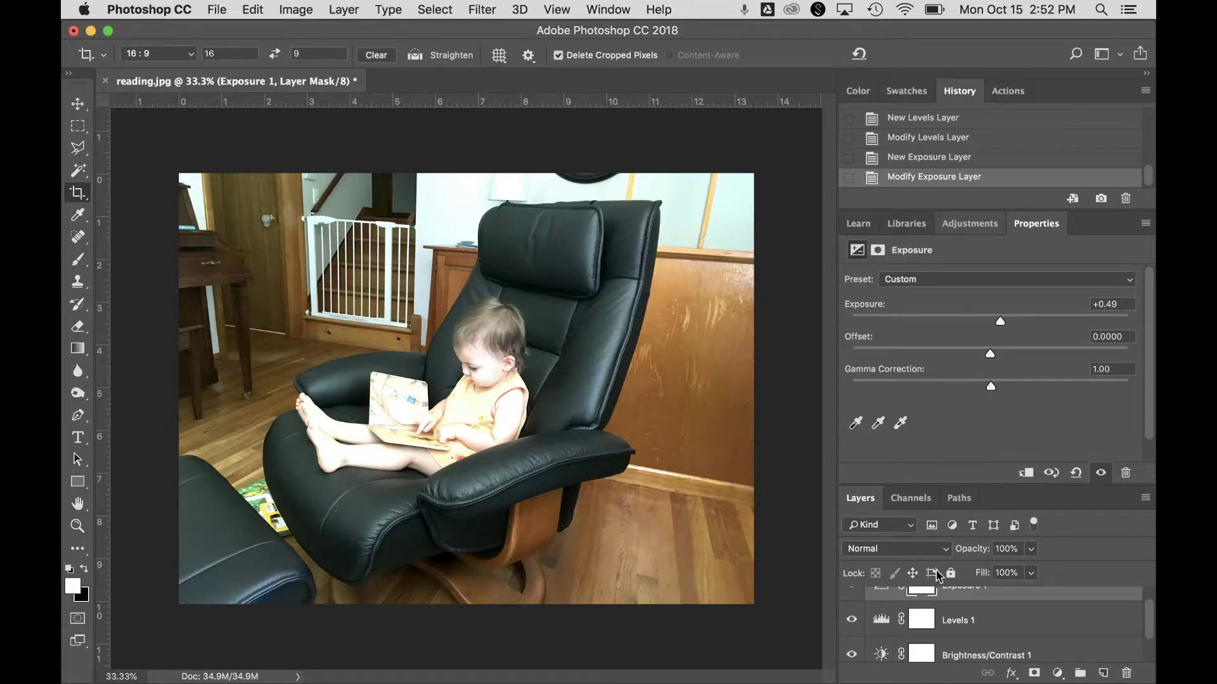
{"action": "scroll", "coordinate": [985, 632], "scroll_direction": "down", "scroll_amount": 1}
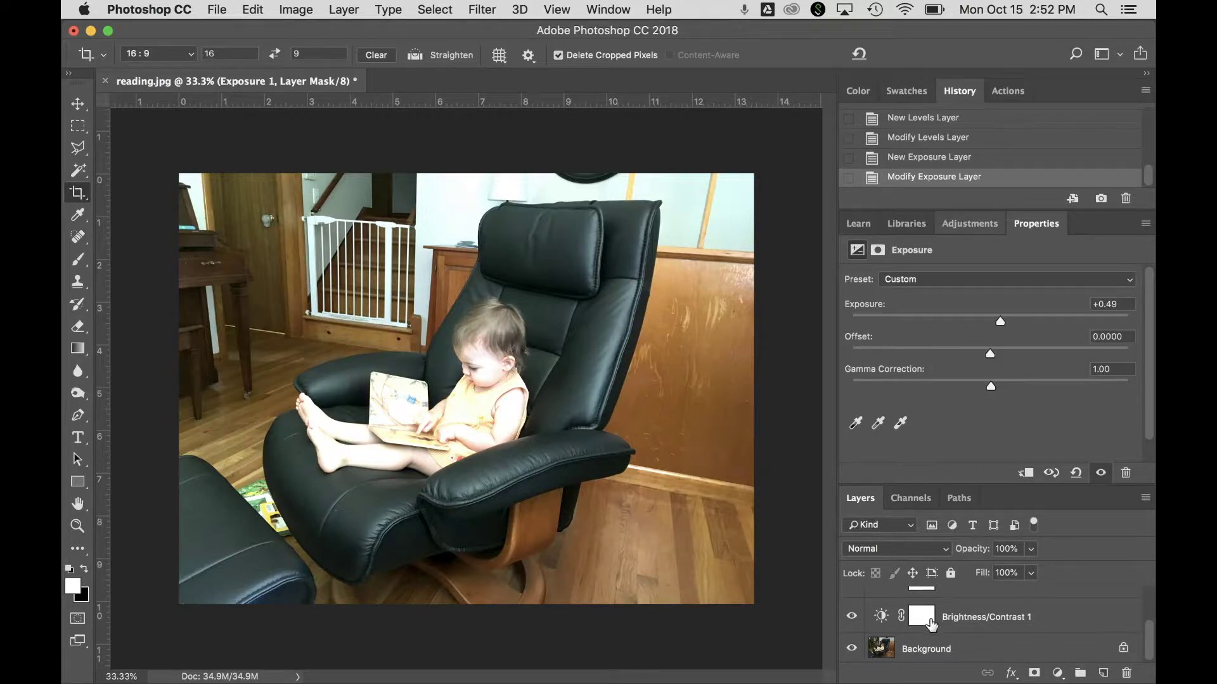
{"action": "scroll", "coordinate": [931, 625], "scroll_direction": "up", "scroll_amount": 2}
{"action": "left_click", "coordinate": [922, 606]}
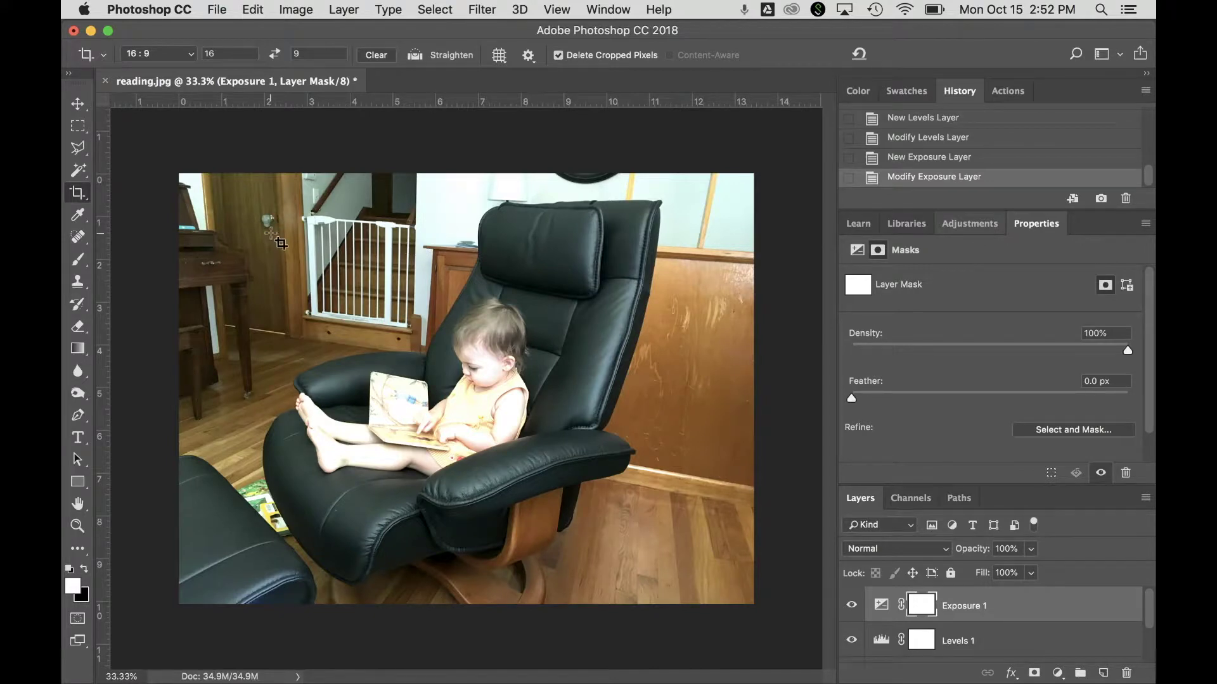
{"action": "key", "text": "super"}
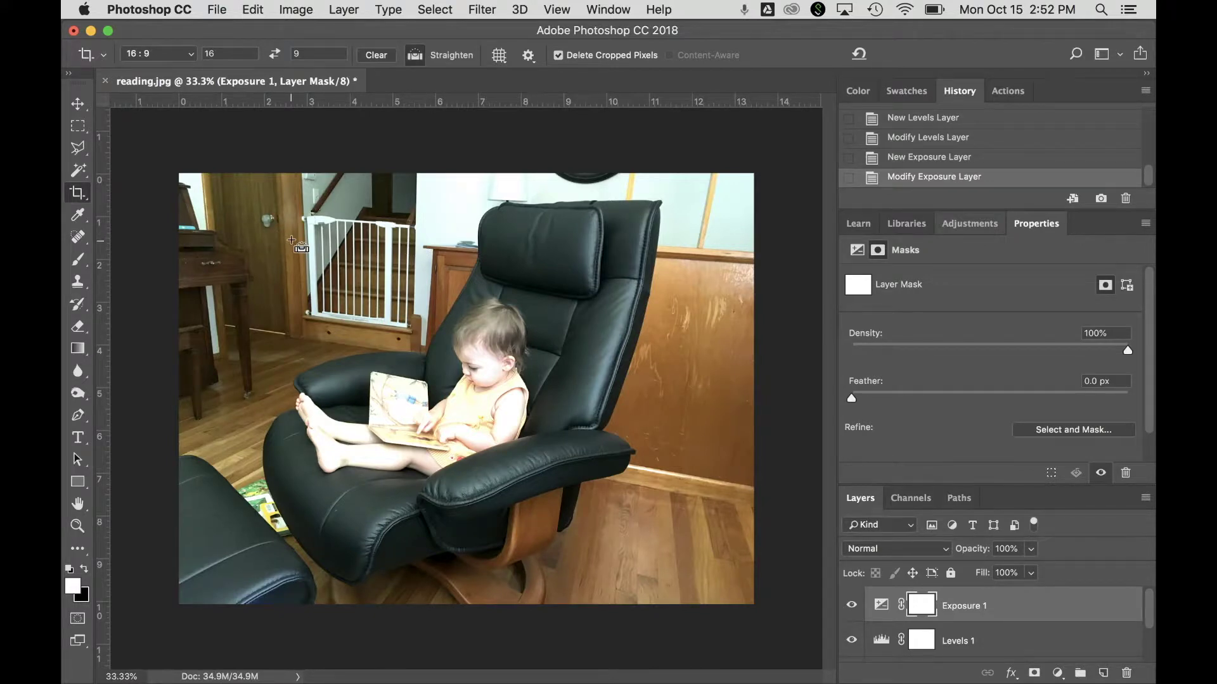
{"action": "key", "text": "super+i"}
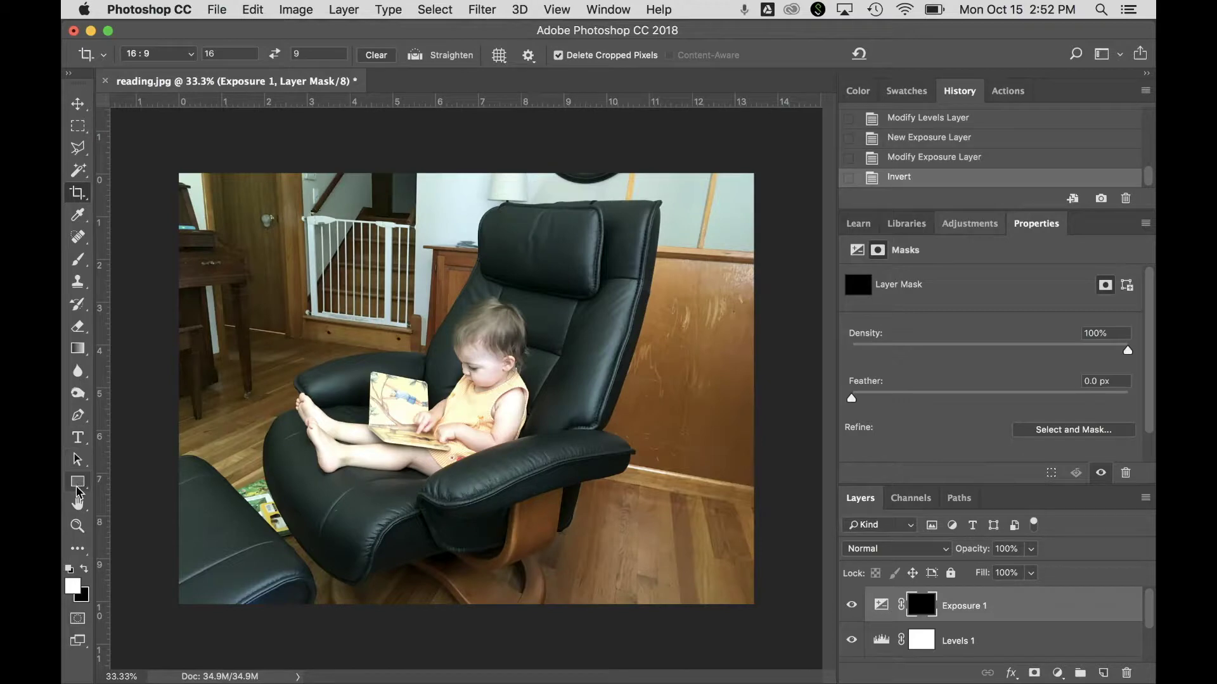
- Set up the Brush tool with white foreground, size 900 and adjusted hardness
{"action": "left_click", "coordinate": [77, 261]}
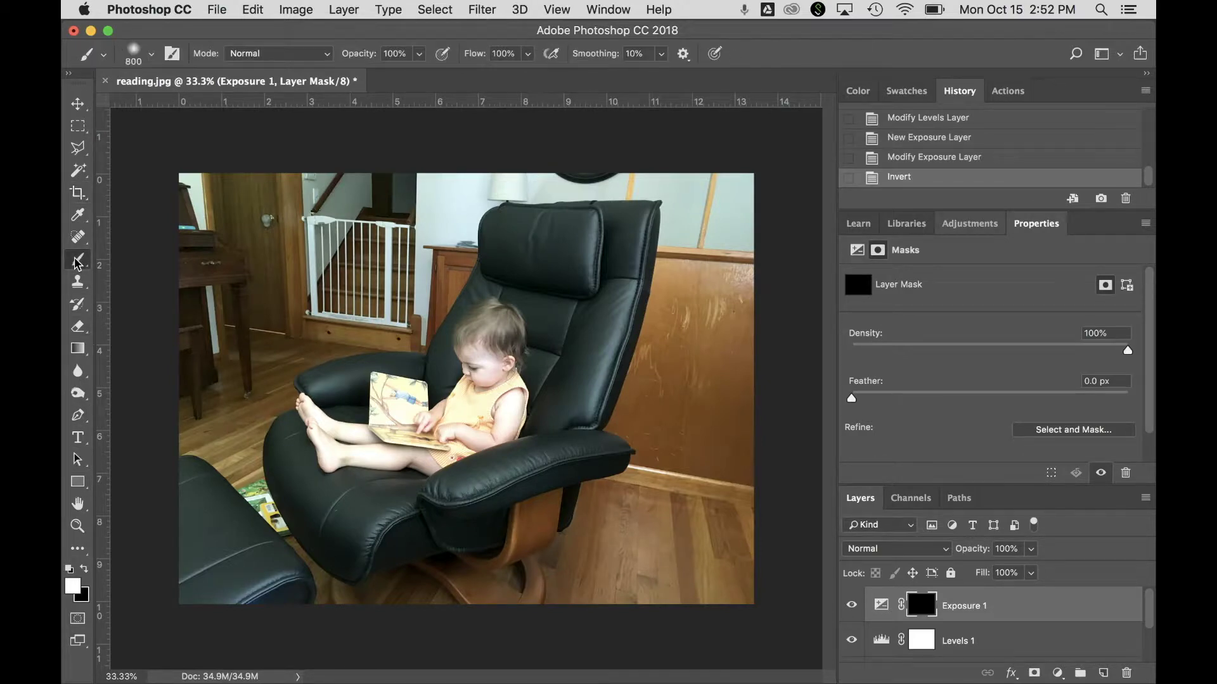
{"action": "left_click", "coordinate": [86, 572]}
{"action": "left_click", "coordinate": [86, 572]}
{"action": "key", "text": "bracketleft"}
{"action": "key", "text": "bracketleft"}
{"action": "key", "text": "bracketleft"}
{"action": "key", "text": "bracketleft"}
{"action": "key", "text": "bracketleft"}
{"action": "key", "text": "bracketleft"}
{"action": "key", "text": "bracketright"}
{"action": "key", "text": "bracketright"}
{"action": "key", "text": "bracketright"}
{"action": "key", "text": "bracketright"}
{"action": "key", "text": "bracketright"}
{"action": "key", "text": "bracketright"}
{"action": "key", "text": "bracketright"}
{"action": "key", "text": "bracketright"}
{"action": "key", "text": "bracketleft"}
{"action": "left_click", "coordinate": [153, 55]}
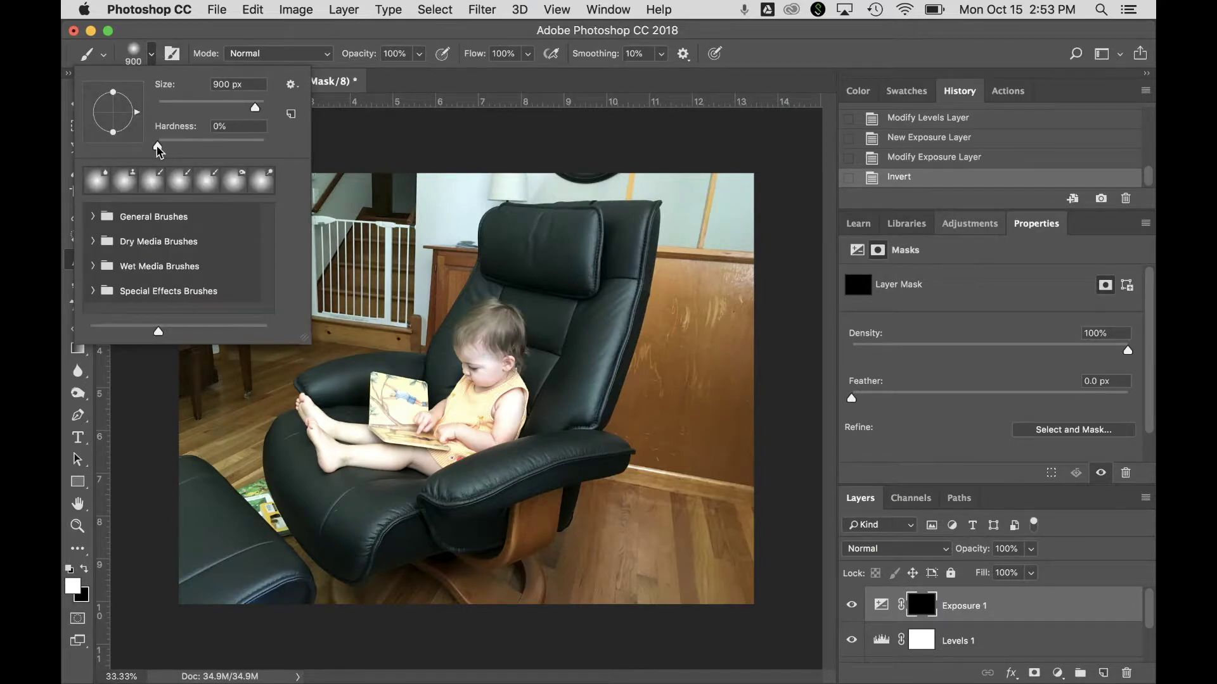
{"action": "mouse_move", "coordinate": [158, 148]}
{"action": "left_mouse_down"}
{"action": "mouse_move", "coordinate": [275, 153]}
{"action": "mouse_move", "coordinate": [152, 147]}
{"action": "left_mouse_up"}
{"action": "left_click", "coordinate": [153, 60]}
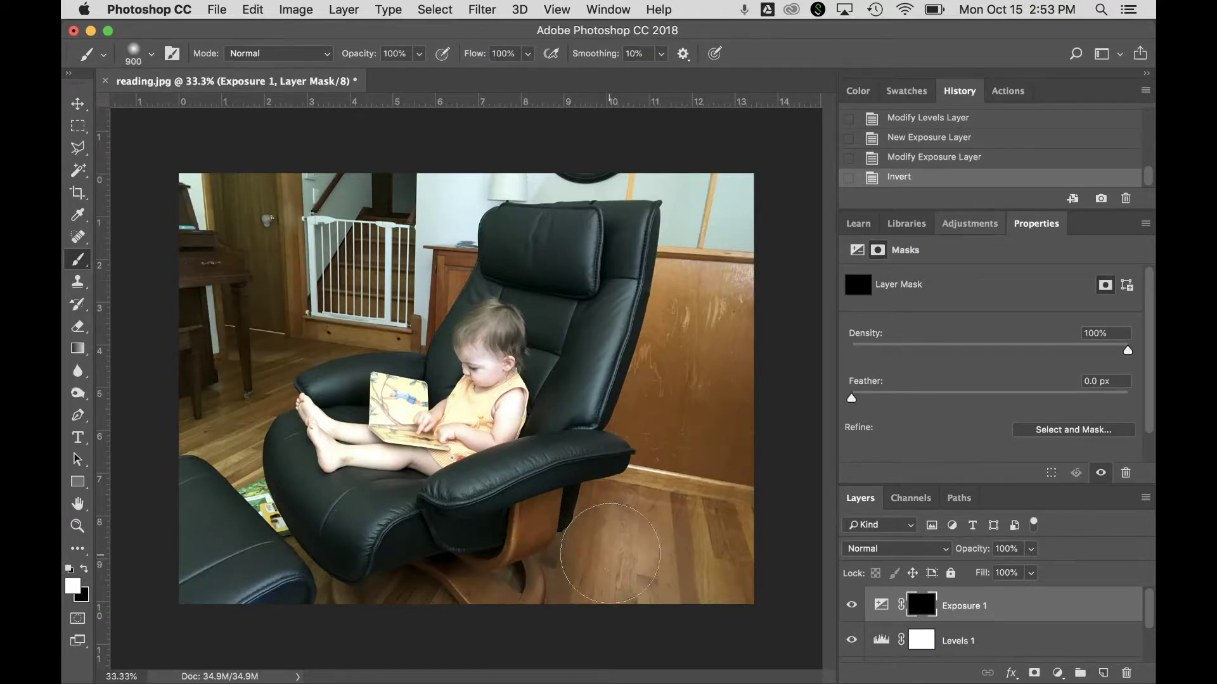
- Paint white on the mask over the floor, right wall and left doorway, comparing before and after
{"action": "mouse_move", "coordinate": [610, 553]}
{"action": "left_mouse_down"}
{"action": "mouse_move", "coordinate": [645, 517]}
{"action": "mouse_move", "coordinate": [583, 562]}
{"action": "mouse_move", "coordinate": [516, 574]}
{"action": "mouse_move", "coordinate": [537, 581]}
{"action": "mouse_move", "coordinate": [595, 555]}
{"action": "mouse_move", "coordinate": [644, 485]}
{"action": "mouse_move", "coordinate": [681, 487]}
{"action": "mouse_move", "coordinate": [723, 537]}
{"action": "mouse_move", "coordinate": [684, 577]}
{"action": "mouse_move", "coordinate": [645, 542]}
{"action": "mouse_move", "coordinate": [715, 535]}
{"action": "mouse_move", "coordinate": [714, 570]}
{"action": "left_mouse_up"}
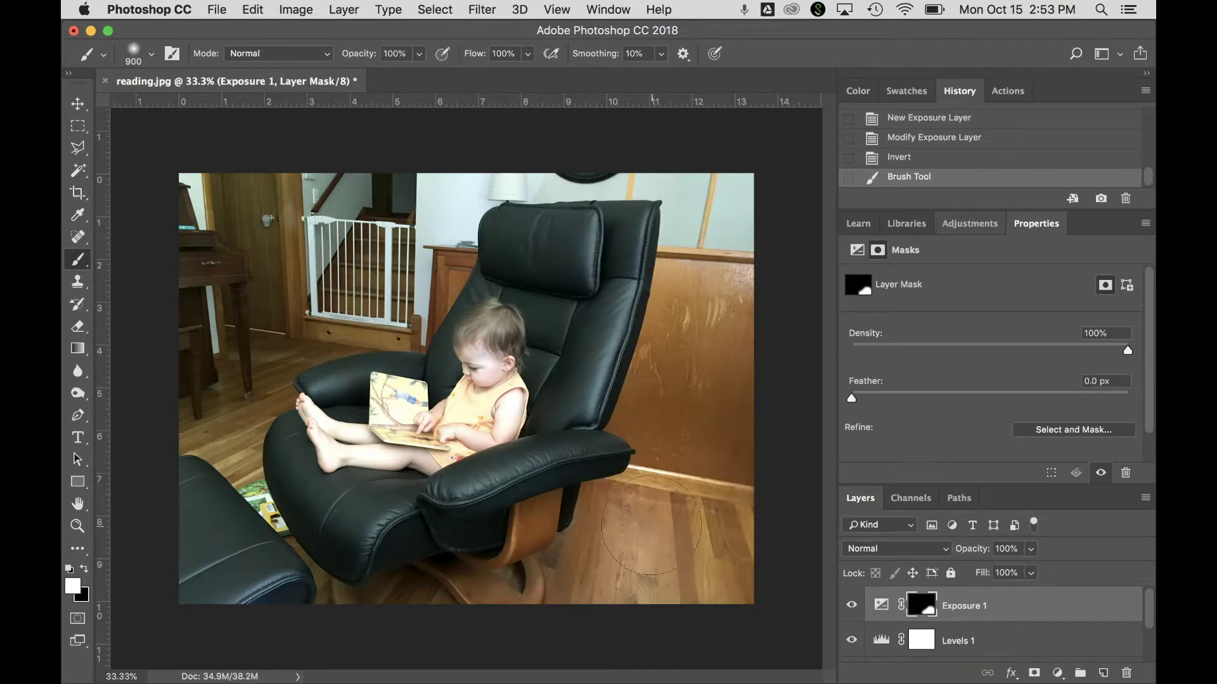
{"action": "mouse_move", "coordinate": [660, 431]}
{"action": "left_mouse_down"}
{"action": "mouse_move", "coordinate": [680, 364]}
{"action": "mouse_move", "coordinate": [701, 340]}
{"action": "mouse_move", "coordinate": [725, 350]}
{"action": "mouse_move", "coordinate": [732, 526]}
{"action": "left_mouse_up"}
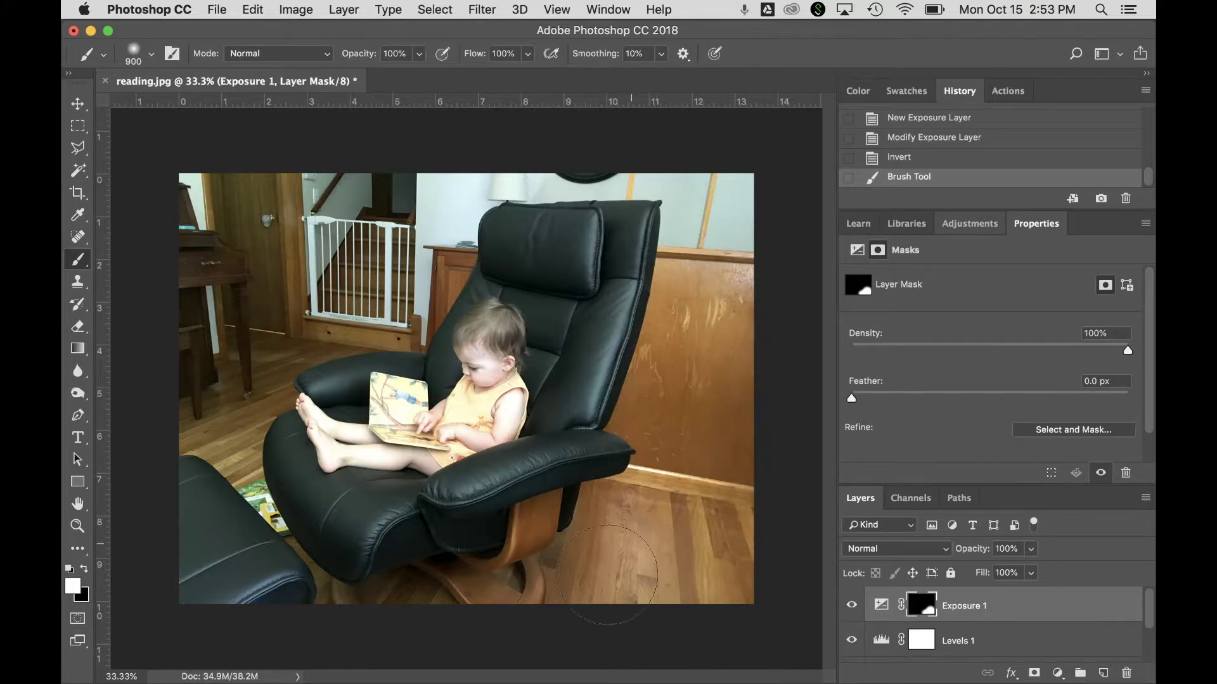
{"action": "left_click_drag", "start_coordinate": [607, 575], "coordinate": [624, 570]}
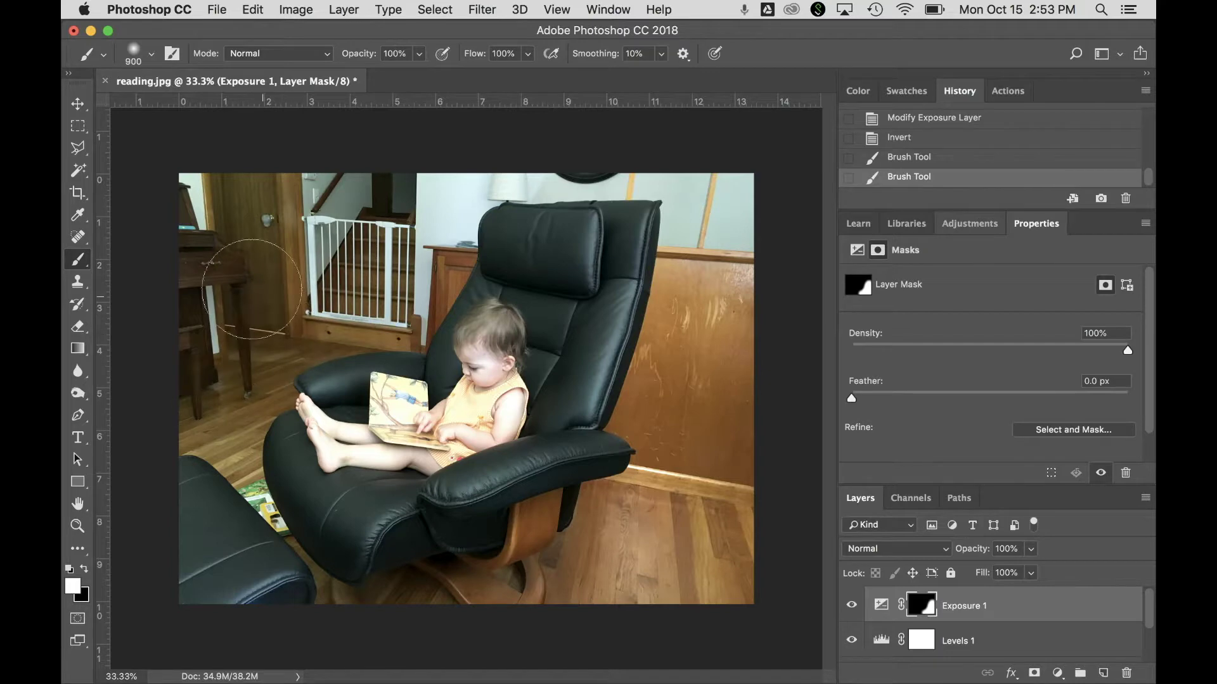
{"action": "mouse_move", "coordinate": [217, 312]}
{"action": "left_mouse_down"}
{"action": "mouse_move", "coordinate": [202, 220]}
{"action": "mouse_move", "coordinate": [235, 193]}
{"action": "mouse_move", "coordinate": [364, 202]}
{"action": "mouse_move", "coordinate": [399, 219]}
{"action": "mouse_move", "coordinate": [360, 273]}
{"action": "mouse_move", "coordinate": [216, 363]}
{"action": "mouse_move", "coordinate": [334, 263]}
{"action": "mouse_move", "coordinate": [429, 205]}
{"action": "mouse_move", "coordinate": [370, 191]}
{"action": "mouse_move", "coordinate": [204, 228]}
{"action": "mouse_move", "coordinate": [235, 282]}
{"action": "mouse_move", "coordinate": [211, 374]}
{"action": "mouse_move", "coordinate": [216, 415]}
{"action": "mouse_move", "coordinate": [187, 351]}
{"action": "mouse_move", "coordinate": [187, 177]}
{"action": "mouse_move", "coordinate": [170, 274]}
{"action": "left_mouse_up"}
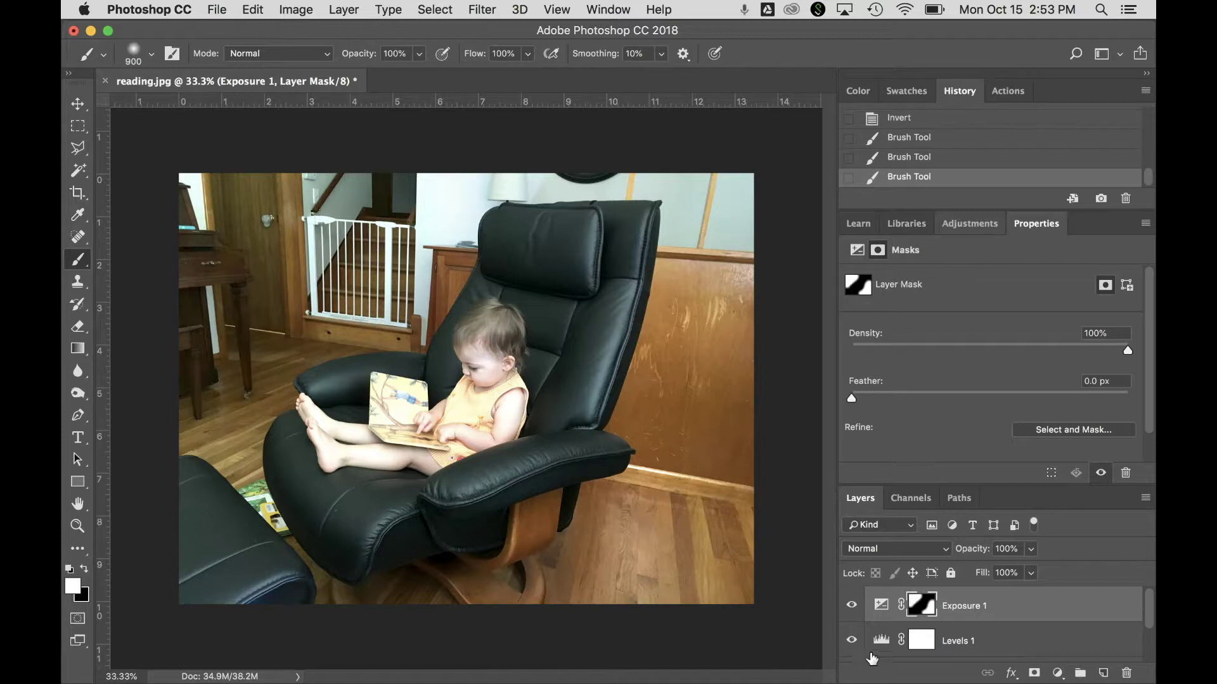
{"action": "left_click", "coordinate": [852, 606]}
{"action": "left_click", "coordinate": [852, 607]}
{"action": "left_click", "coordinate": [852, 606]}
{"action": "left_click", "coordinate": [853, 606]}
{"action": "left_click", "coordinate": [852, 606]}
{"action": "left_click", "coordinate": [852, 606]}
- Brighten the top strip of the photo on the mask and compare the result
{"action": "mouse_move", "coordinate": [685, 185]}
{"action": "left_mouse_down"}
{"action": "mouse_move", "coordinate": [558, 187]}
{"action": "mouse_move", "coordinate": [681, 202]}
{"action": "mouse_move", "coordinate": [722, 304]}
{"action": "left_mouse_up"}
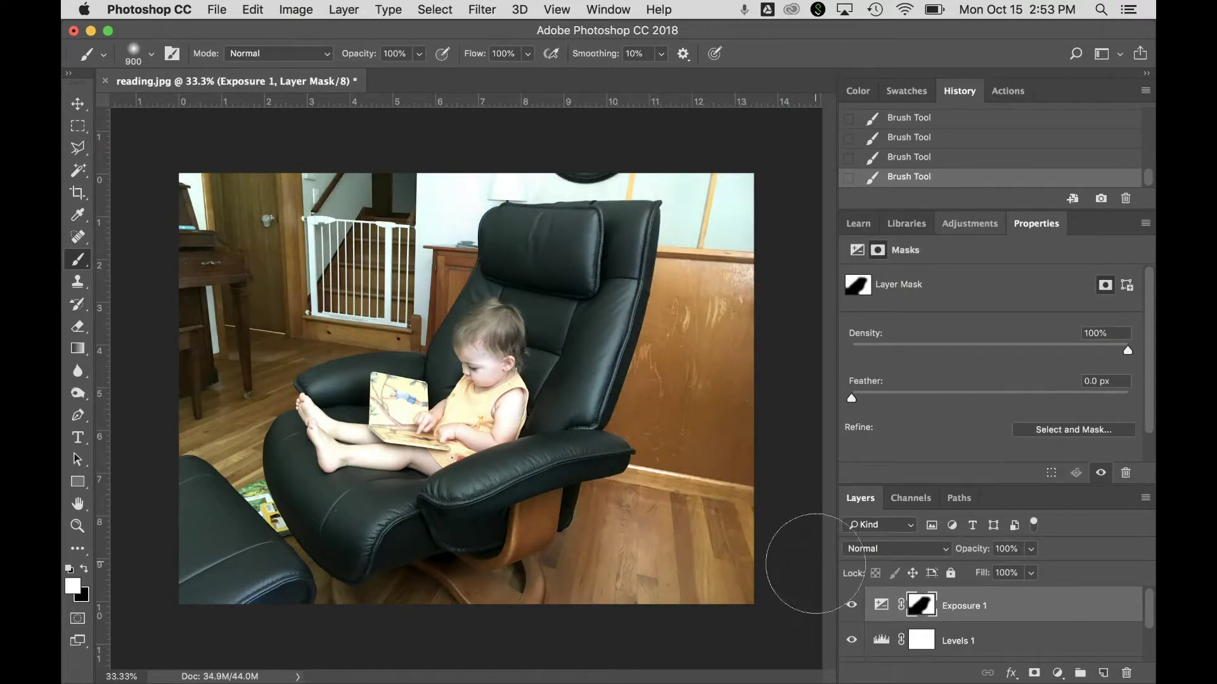
{"action": "left_click", "coordinate": [853, 610]}
{"action": "left_click", "coordinate": [851, 607]}
{"action": "left_click", "coordinate": [852, 607]}
{"action": "left_click", "coordinate": [851, 607]}
- Paint black on the mask to tone down the brightening on the wall behind the chair
{"action": "left_click", "coordinate": [84, 569]}
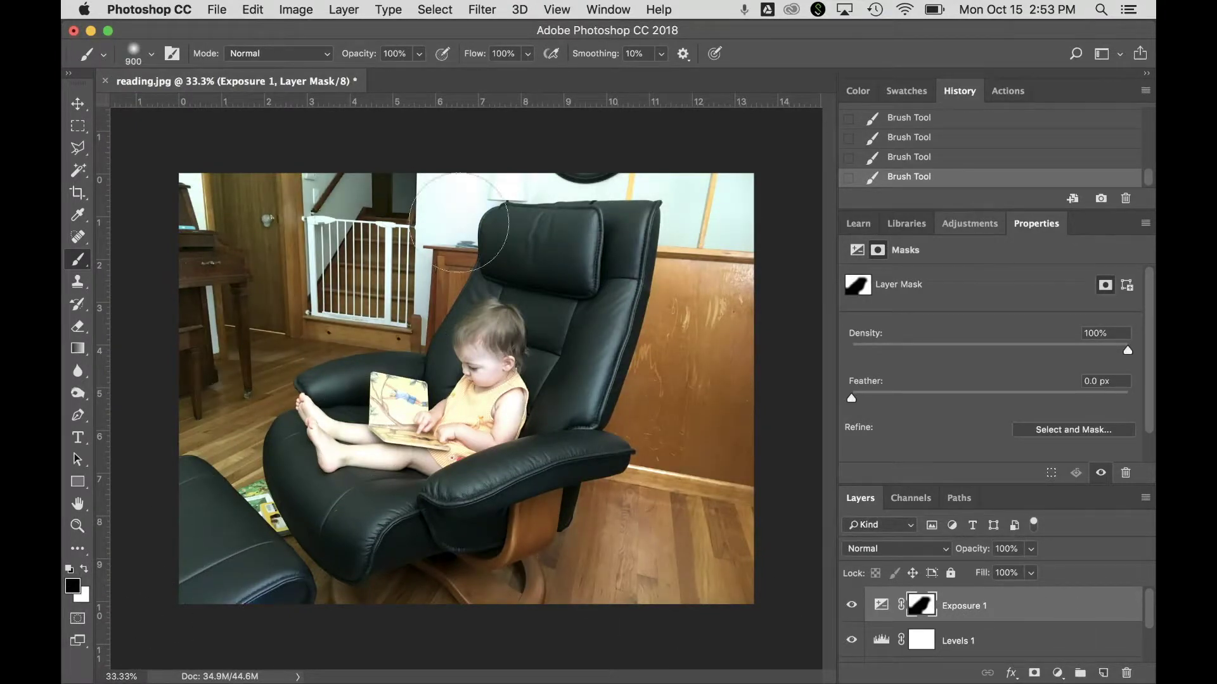
{"action": "mouse_move", "coordinate": [387, 221]}
{"action": "left_mouse_down"}
{"action": "mouse_move", "coordinate": [478, 198]}
{"action": "mouse_move", "coordinate": [580, 194]}
{"action": "mouse_move", "coordinate": [703, 209]}
{"action": "mouse_move", "coordinate": [729, 190]}
{"action": "mouse_move", "coordinate": [734, 235]}
{"action": "left_mouse_up"}
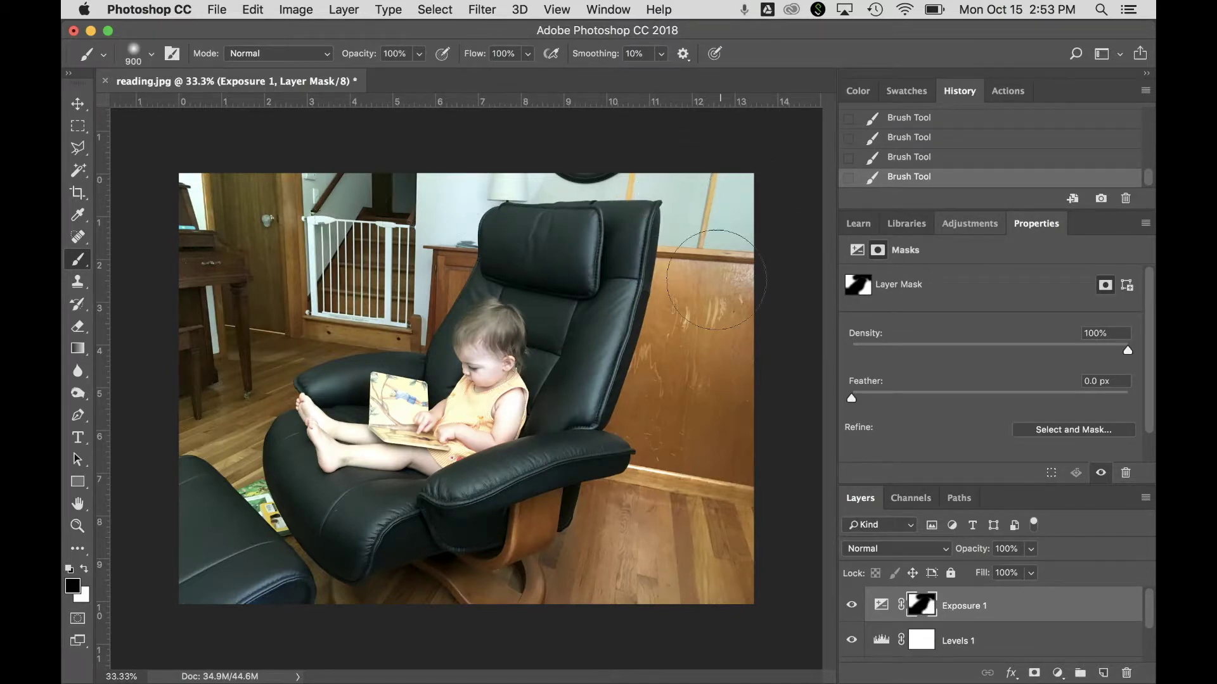
{"action": "left_click", "coordinate": [851, 608]}
{"action": "left_click", "coordinate": [852, 610]}
{"action": "left_click", "coordinate": [969, 223]}
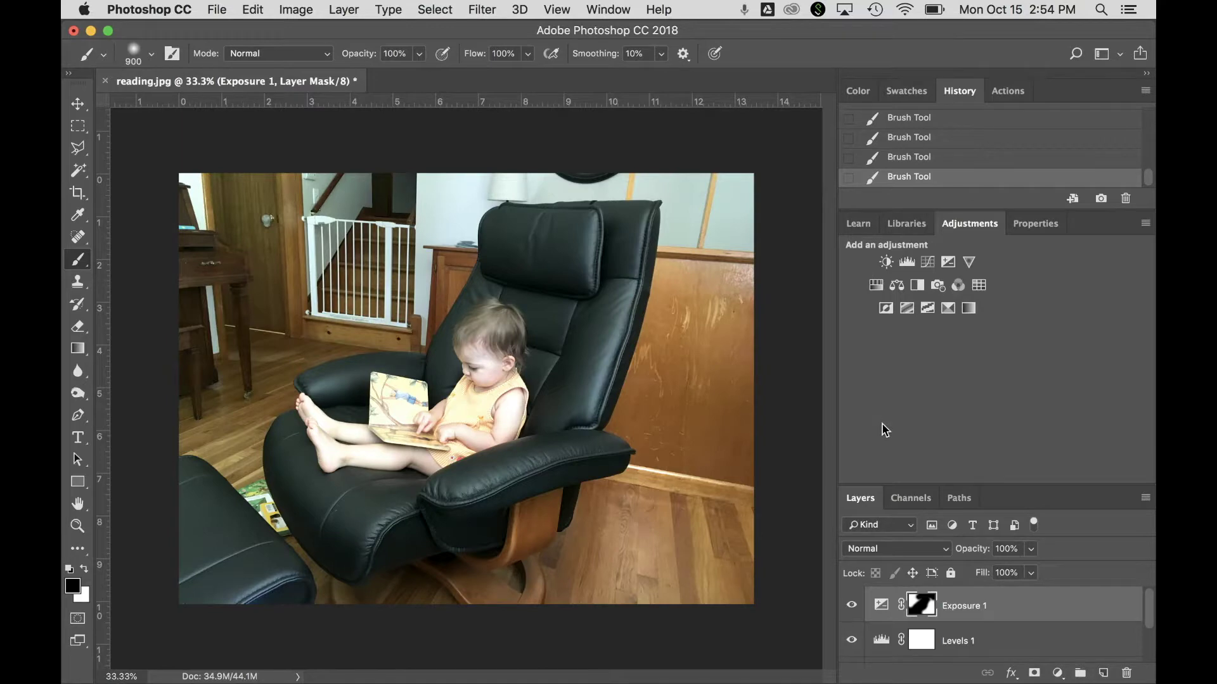
{"action": "left_click", "coordinate": [927, 262]}
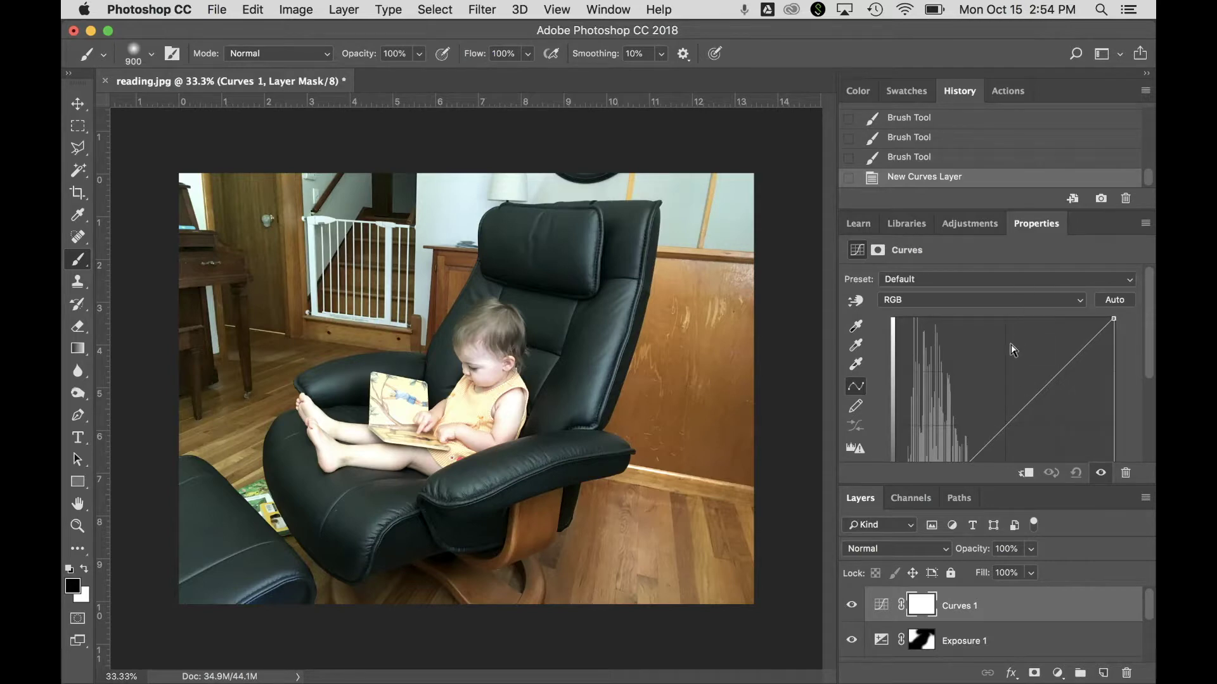
{"action": "scroll", "coordinate": [1011, 349], "scroll_direction": "down", "scroll_amount": 3}
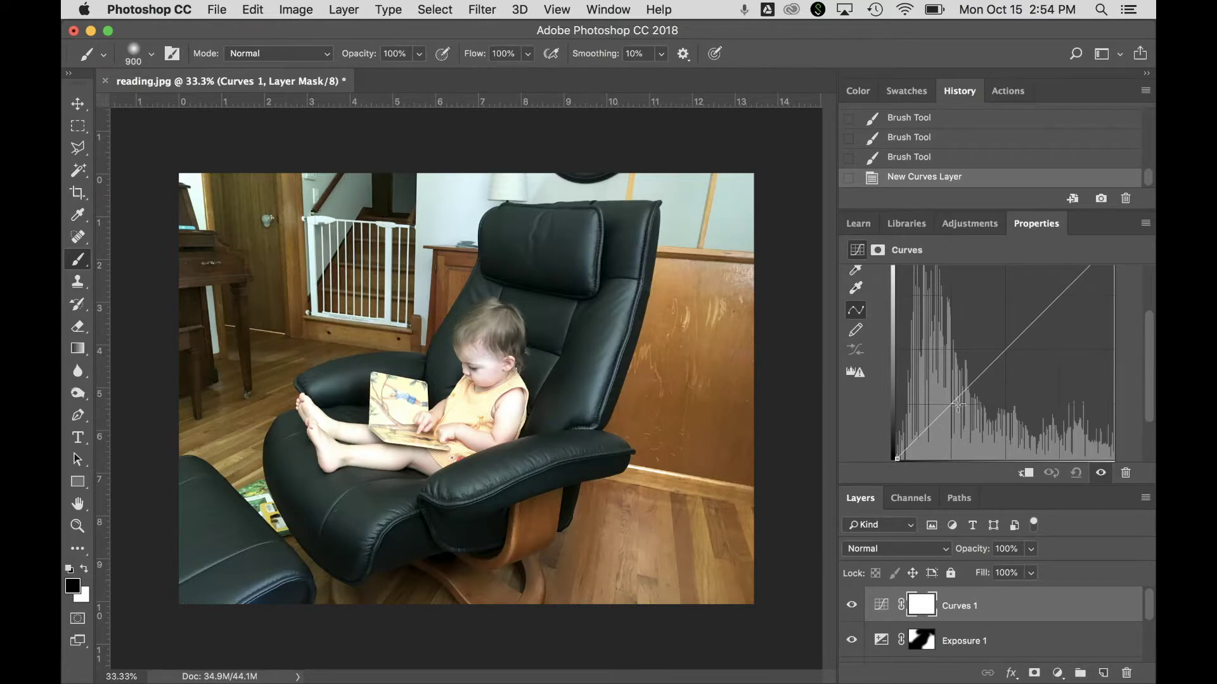
{"action": "mouse_move", "coordinate": [955, 403]}
{"action": "left_mouse_down"}
{"action": "mouse_move", "coordinate": [980, 439]}
{"action": "mouse_move", "coordinate": [944, 421]}
{"action": "mouse_move", "coordinate": [928, 387]}
{"action": "mouse_move", "coordinate": [943, 420]}
{"action": "left_mouse_up"}
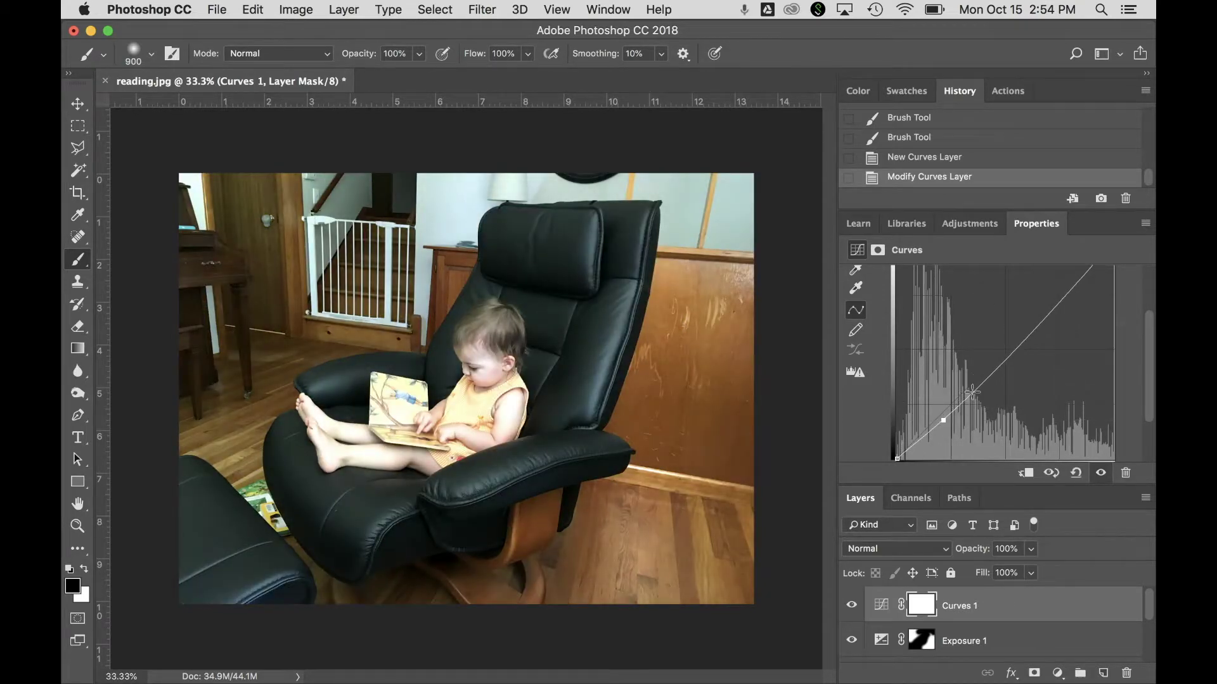
{"action": "left_click_drag", "start_coordinate": [1035, 327], "coordinate": [1026, 320]}
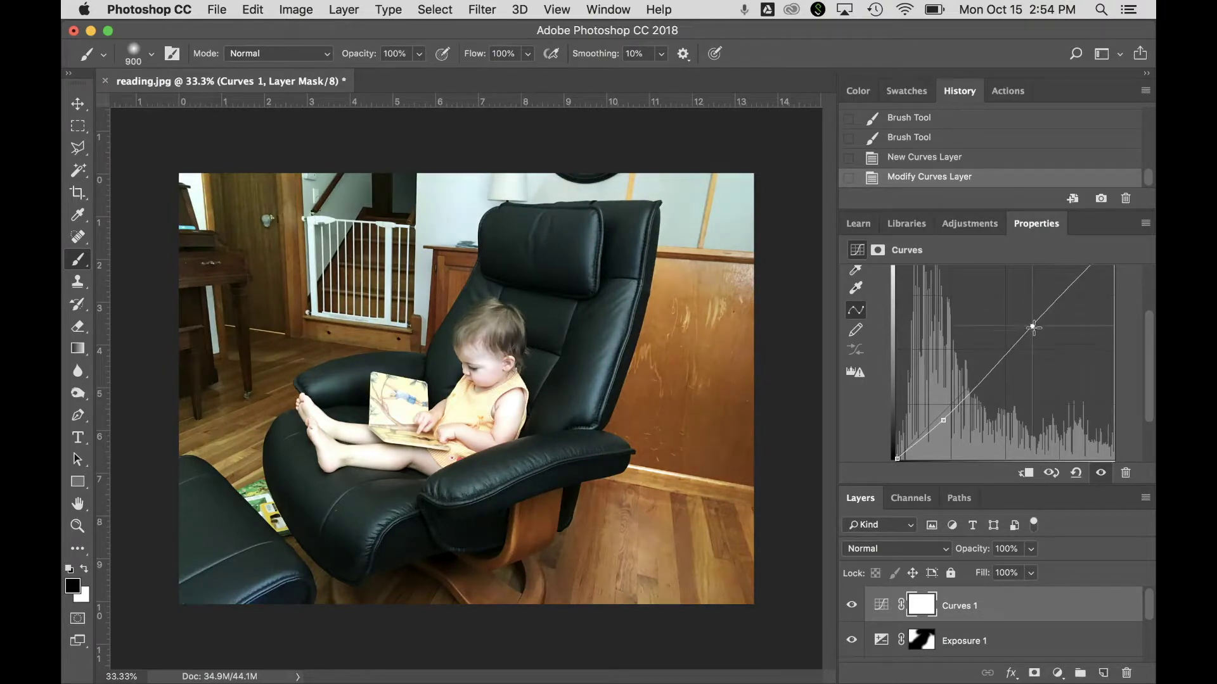
{"action": "left_click_drag", "start_coordinate": [1033, 328], "coordinate": [1034, 335]}
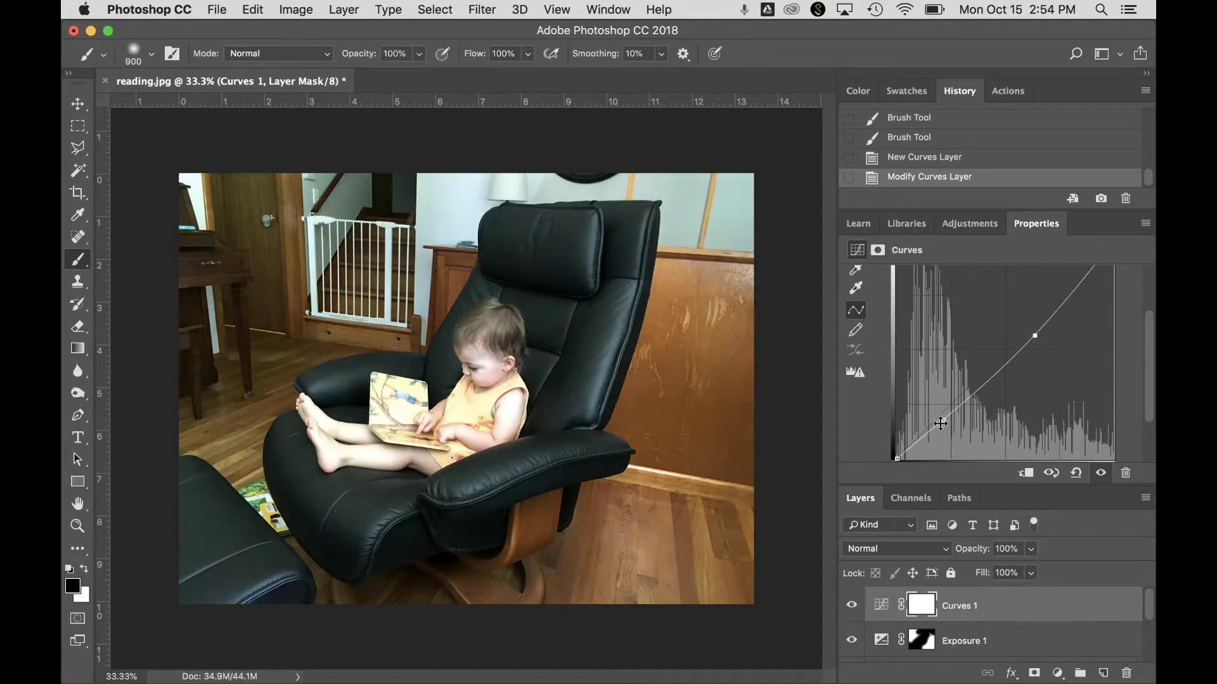
{"action": "left_click_drag", "start_coordinate": [941, 423], "coordinate": [948, 385]}
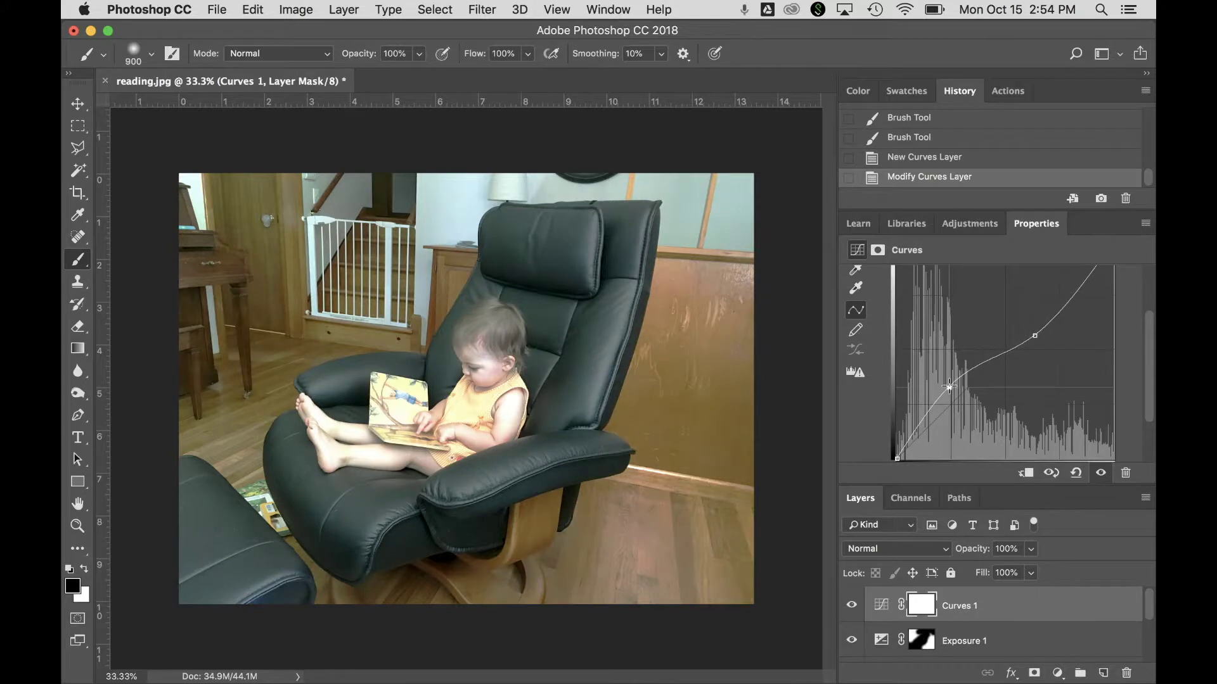
{"action": "mouse_move", "coordinate": [1035, 335]}
{"action": "left_mouse_down"}
{"action": "mouse_move", "coordinate": [1061, 373]}
{"action": "mouse_move", "coordinate": [1048, 431]}
{"action": "mouse_move", "coordinate": [1036, 337]}
{"action": "left_mouse_up"}
{"action": "left_click_drag", "start_coordinate": [948, 388], "coordinate": [950, 393]}
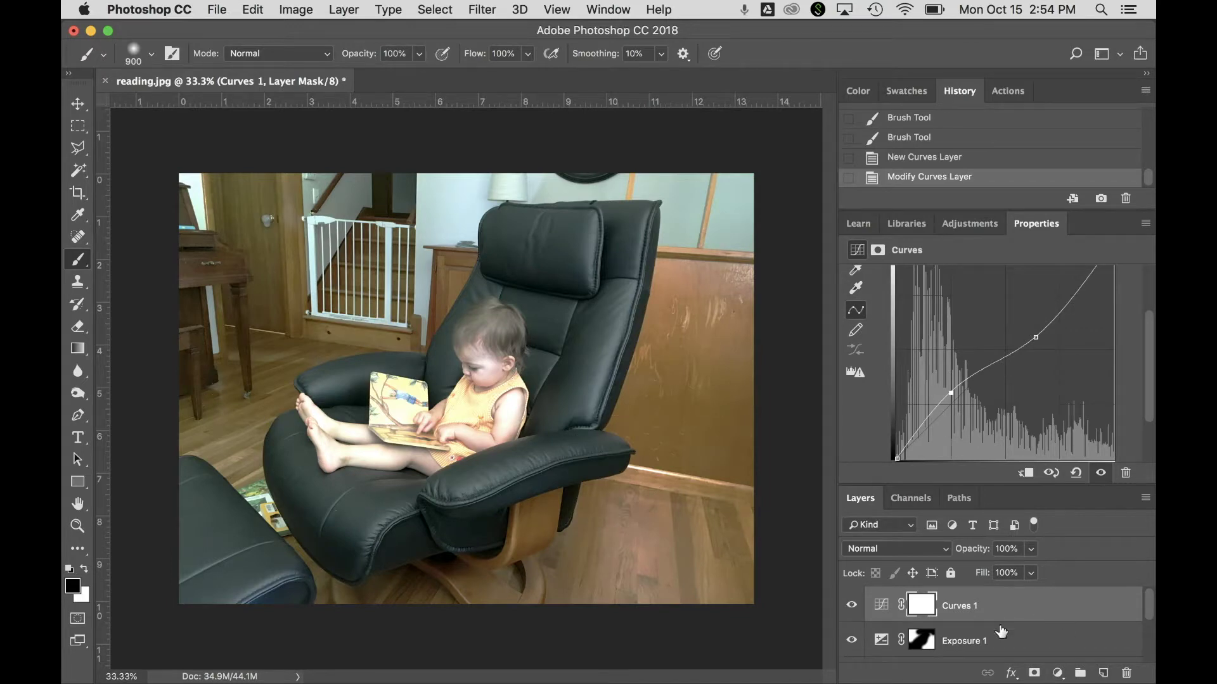
{"action": "left_click_drag", "start_coordinate": [1013, 606], "coordinate": [1126, 669]}
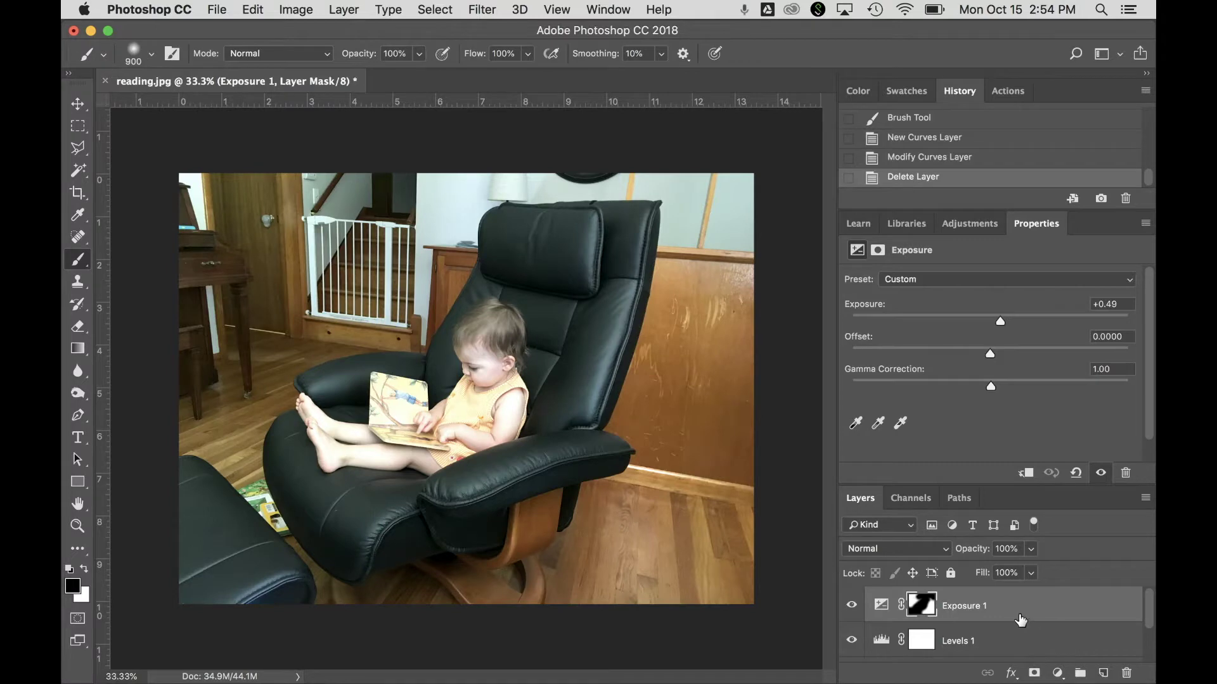
- Enlarge the Layers panel and toggle Exposure 1 and Levels 1 off and back on to compare
{"action": "scroll", "coordinate": [1018, 622], "scroll_direction": "down", "scroll_amount": 3}
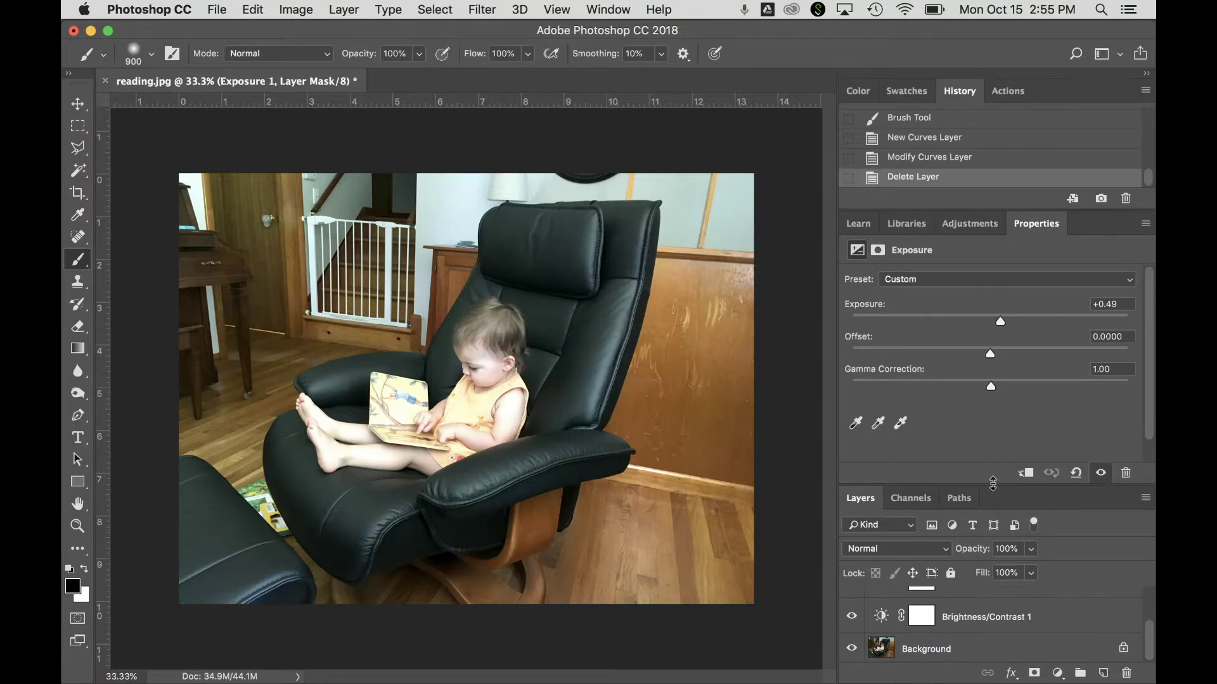
{"action": "left_click_drag", "start_coordinate": [992, 484], "coordinate": [991, 396]}
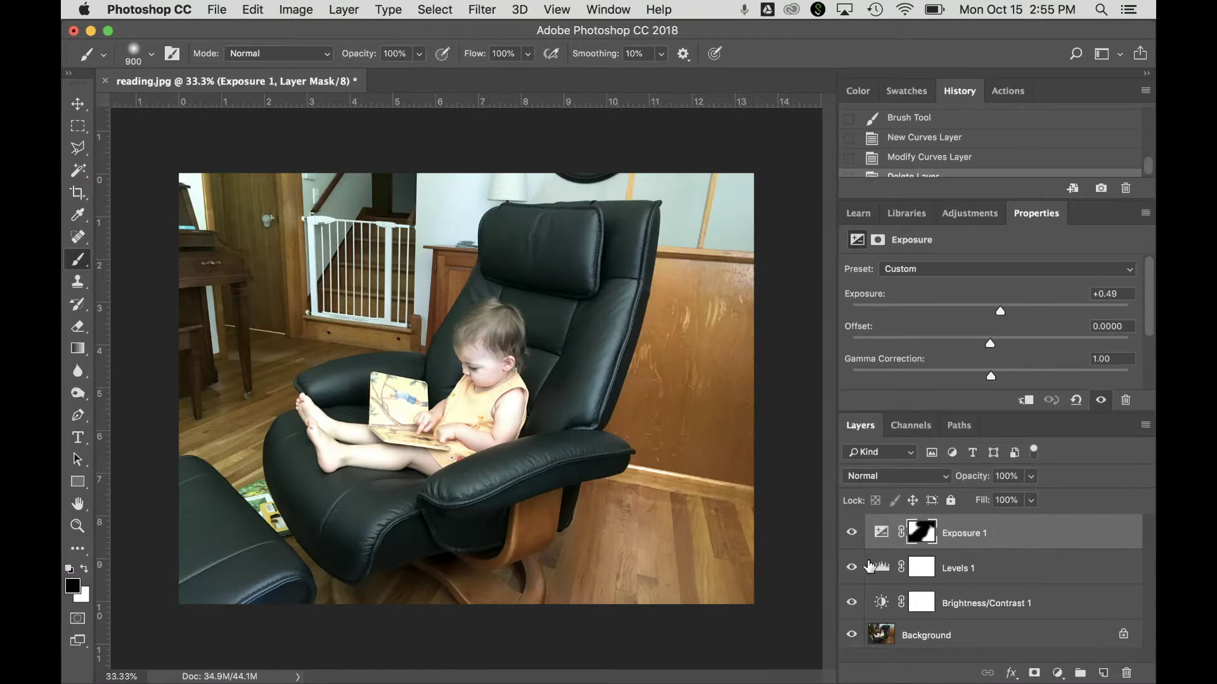
{"action": "left_click", "coordinate": [851, 533]}
{"action": "left_click", "coordinate": [851, 567]}
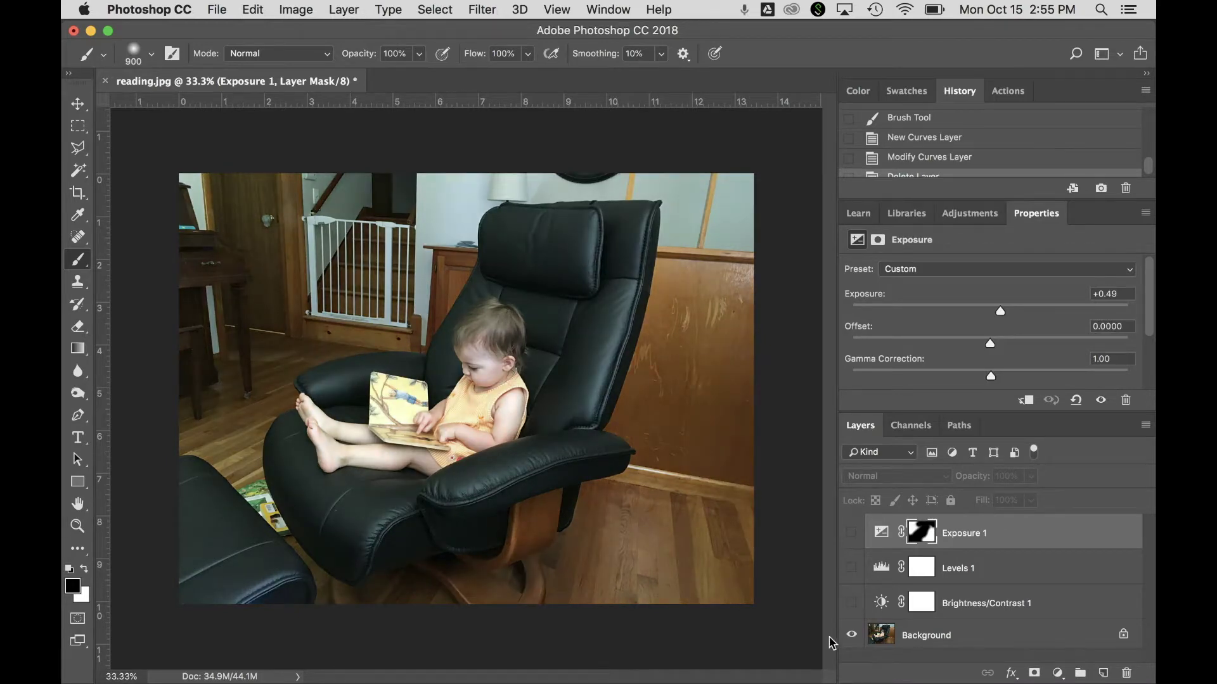
{"action": "left_click", "coordinate": [851, 567]}
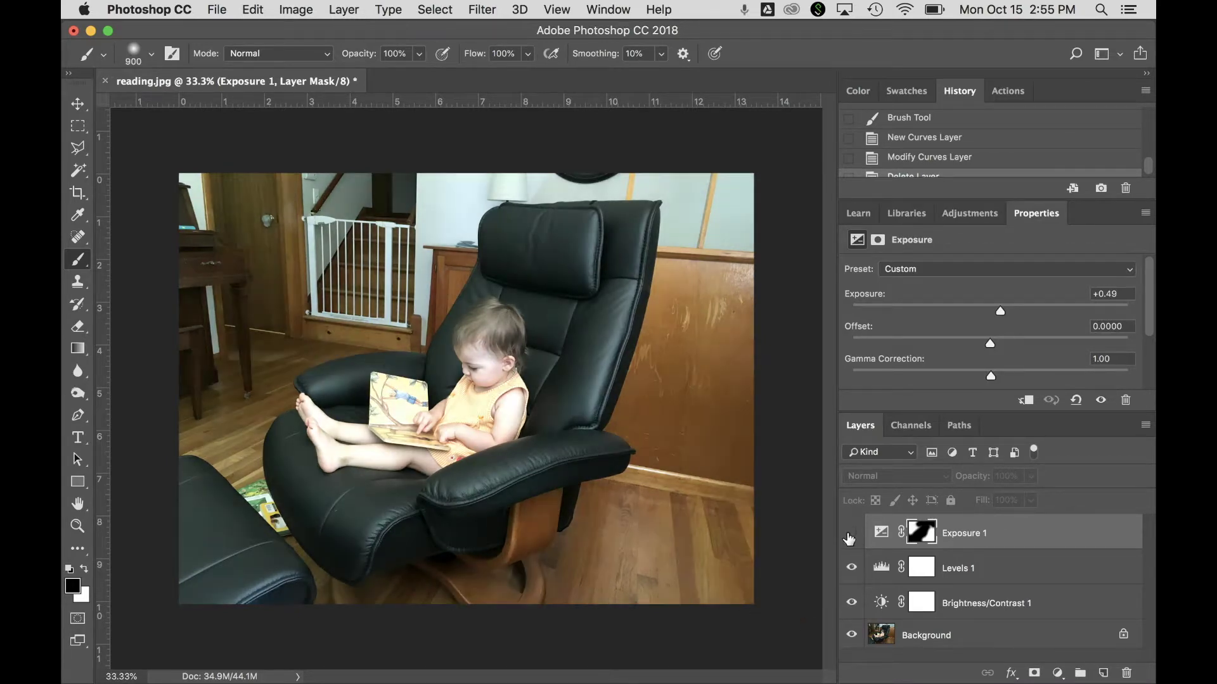
{"action": "left_click", "coordinate": [851, 532]}
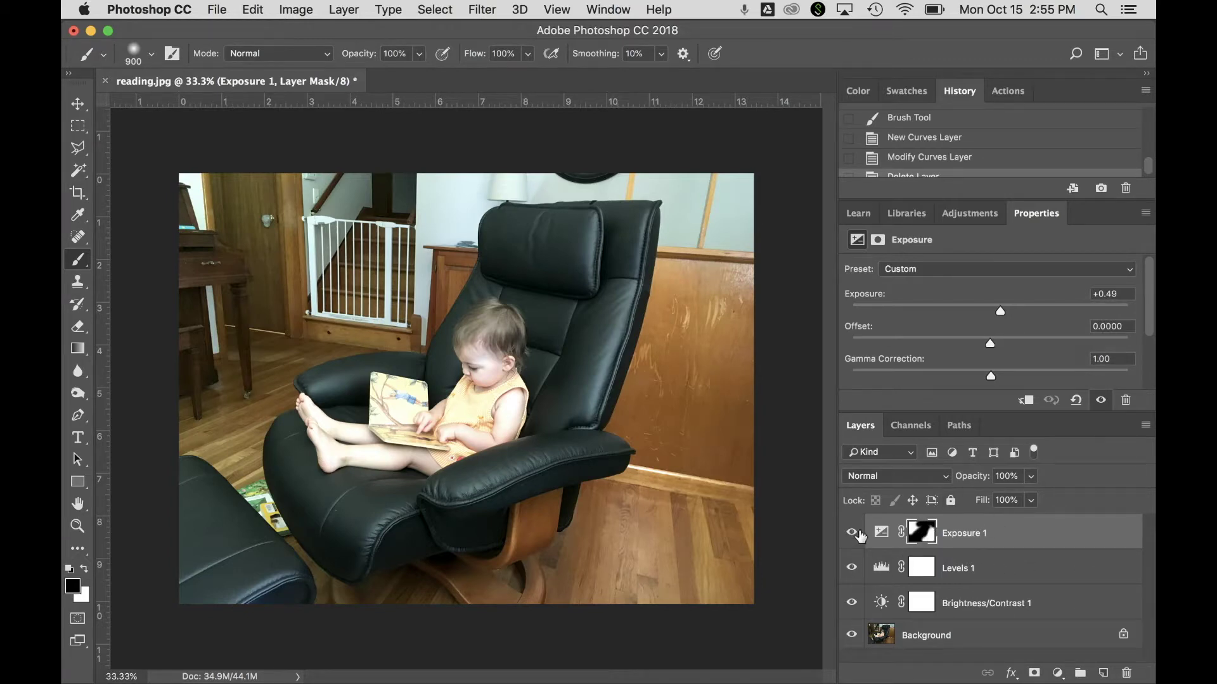
{"action": "left_click", "coordinate": [217, 11]}
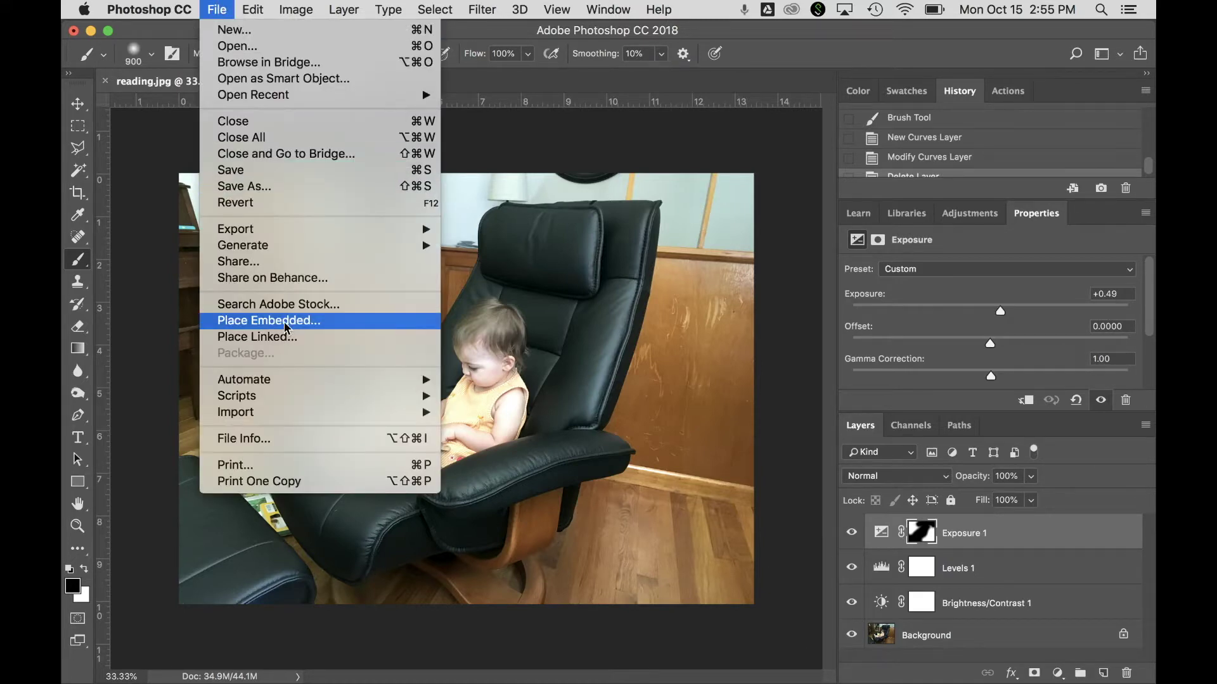
- Save the layered image as reading.psd in Photoshop format with Maximize Compatibility
{"action": "left_click", "coordinate": [265, 186]}
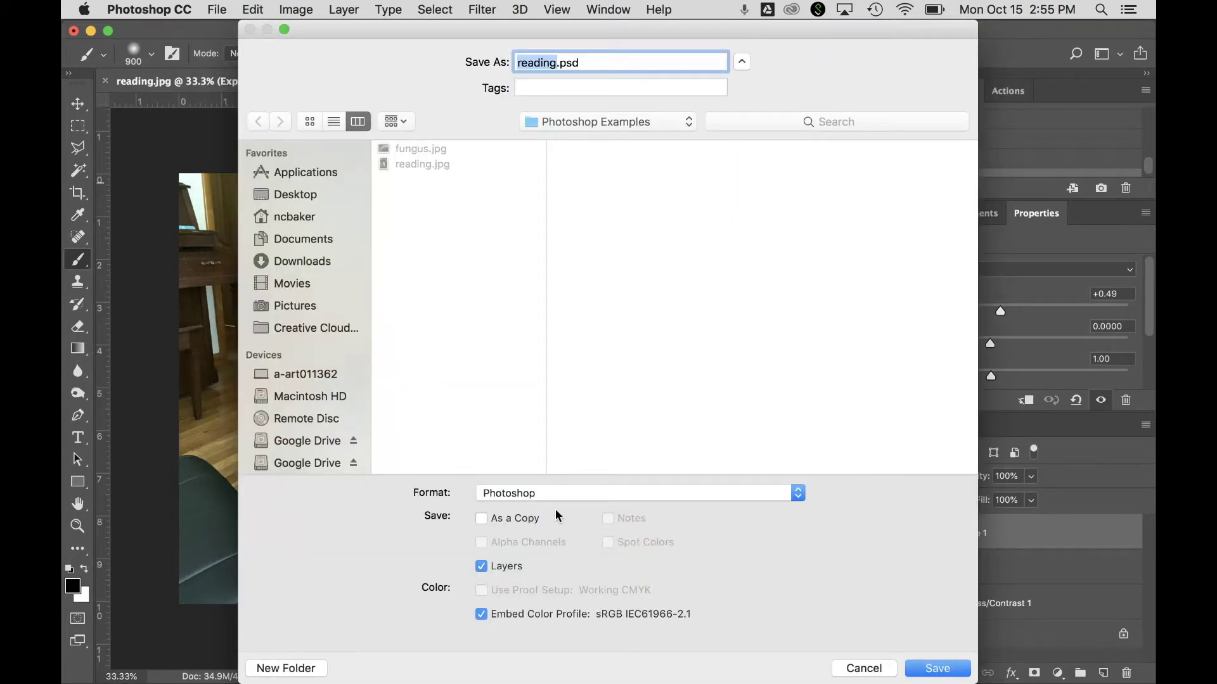
{"action": "left_click", "coordinate": [526, 497]}
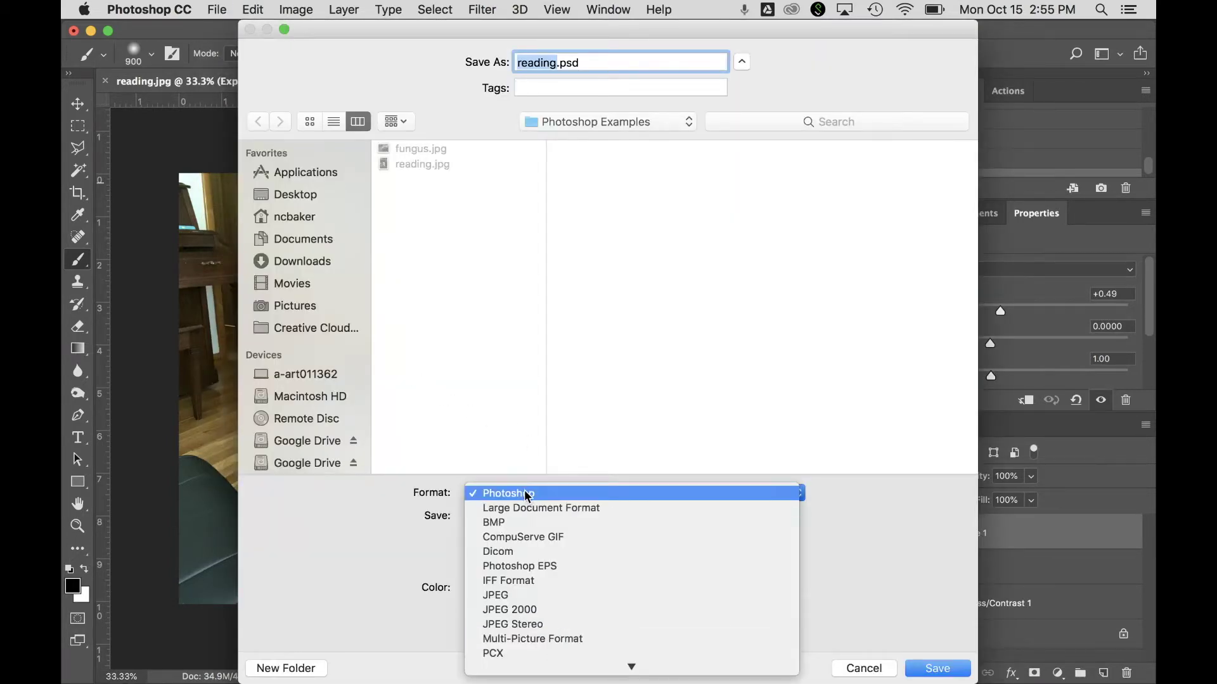
{"action": "left_click", "coordinate": [528, 494]}
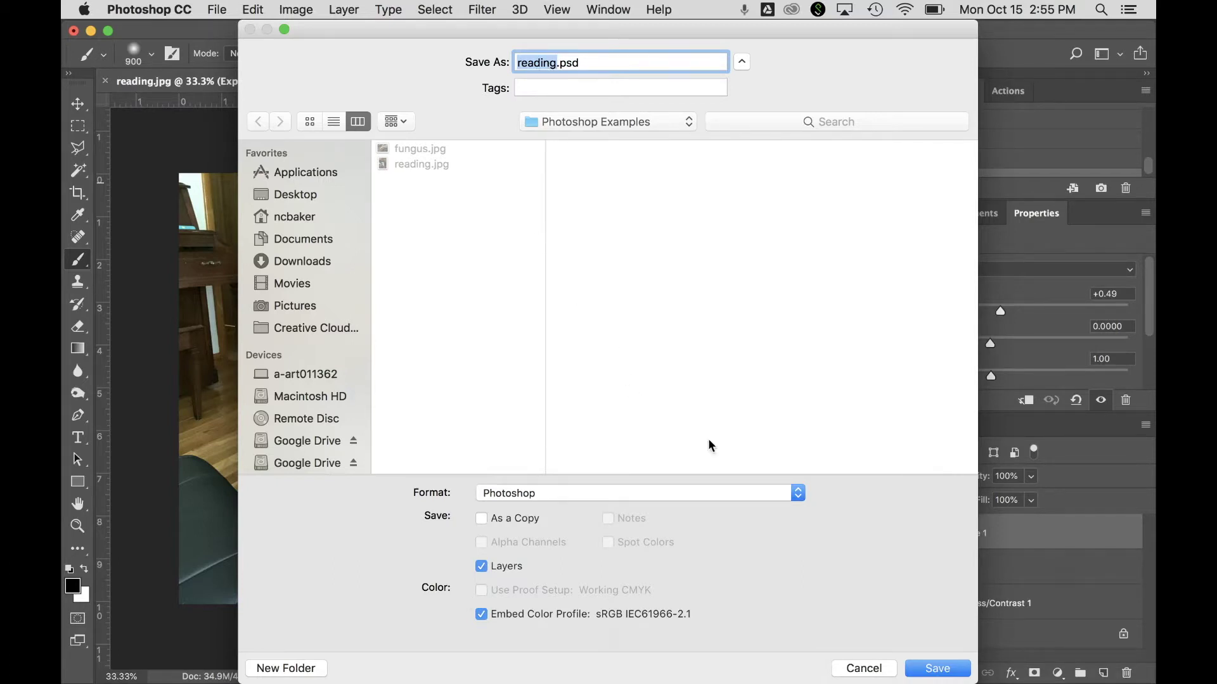
{"action": "left_click", "coordinate": [955, 668]}
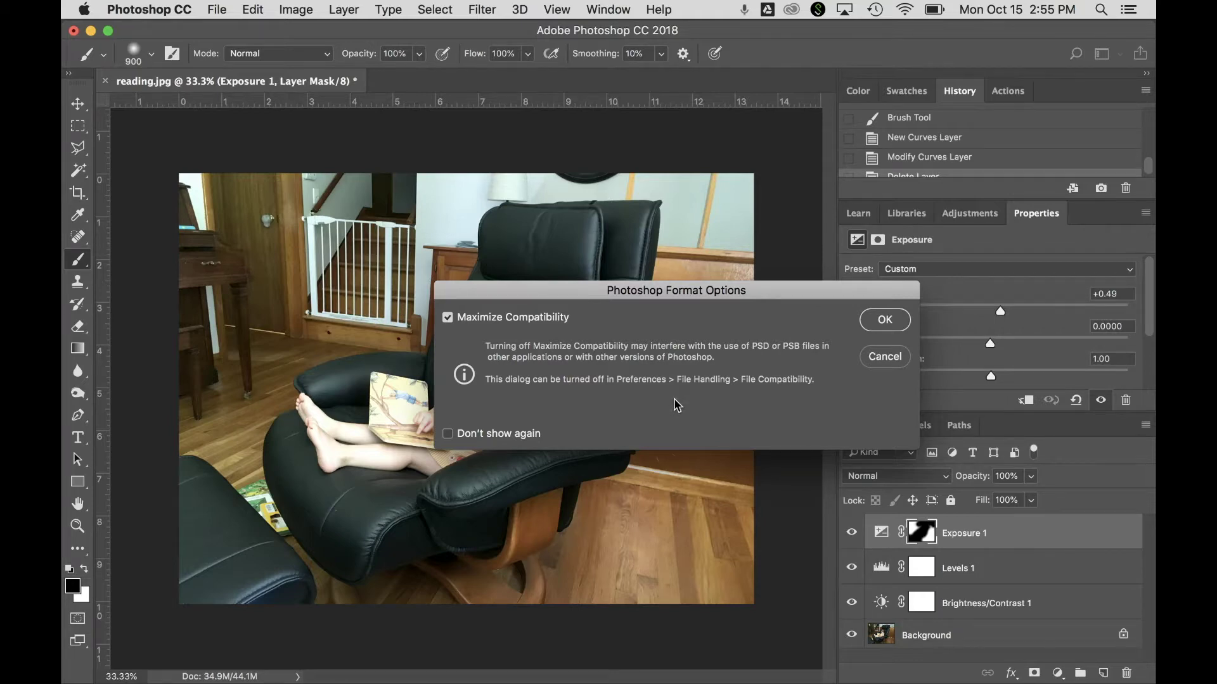
{"action": "left_click_drag", "start_coordinate": [754, 295], "coordinate": [649, 302]}
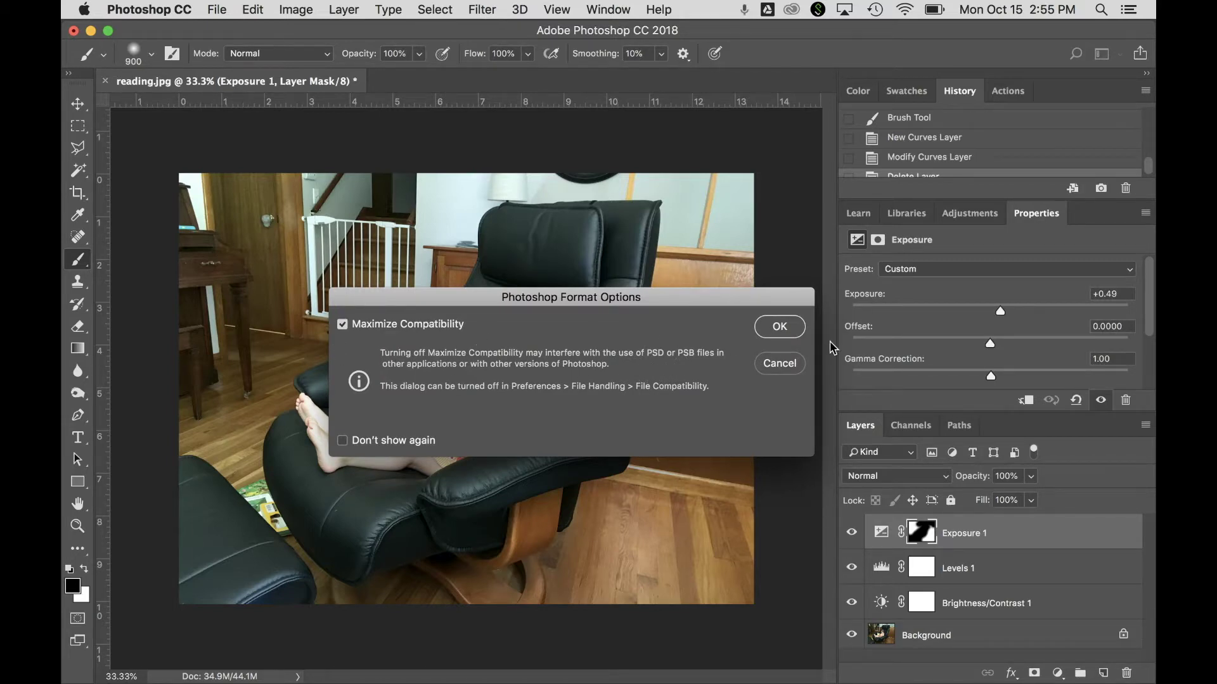
{"action": "left_click", "coordinate": [780, 327]}
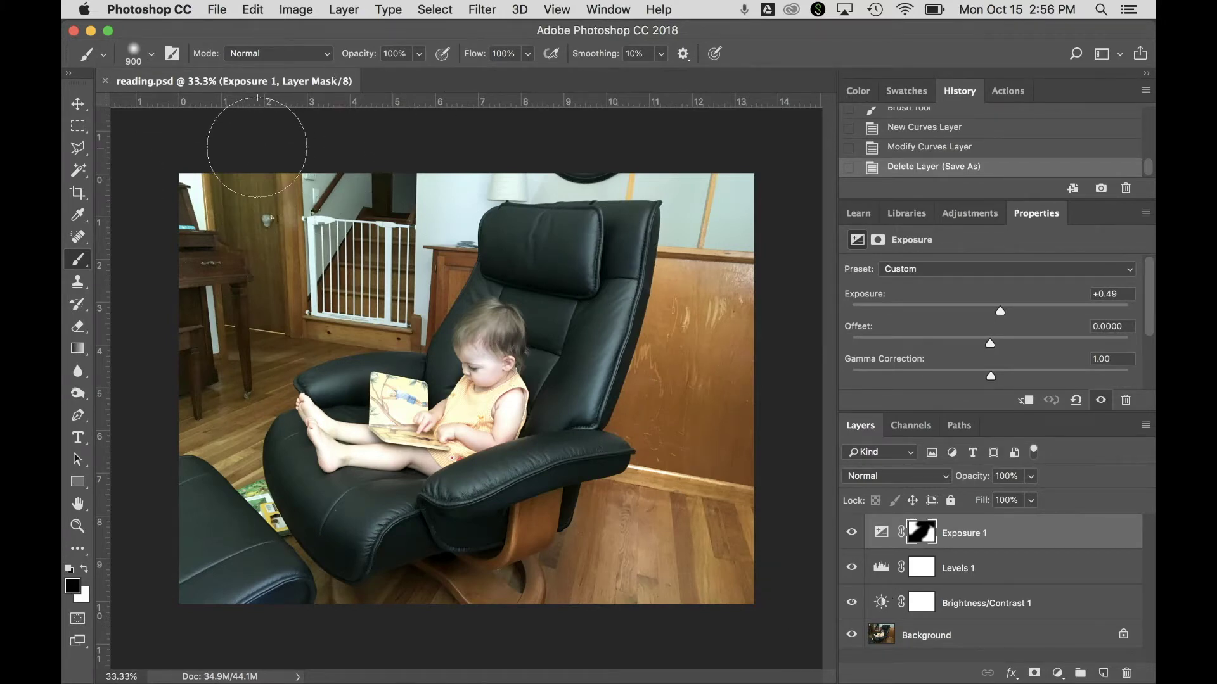
- Use Layer > Flatten Image to merge the three adjustment layers into the Background
{"action": "left_click", "coordinate": [344, 10]}
{"action": "scroll", "coordinate": [459, 444], "scroll_direction": "down", "scroll_amount": 1}
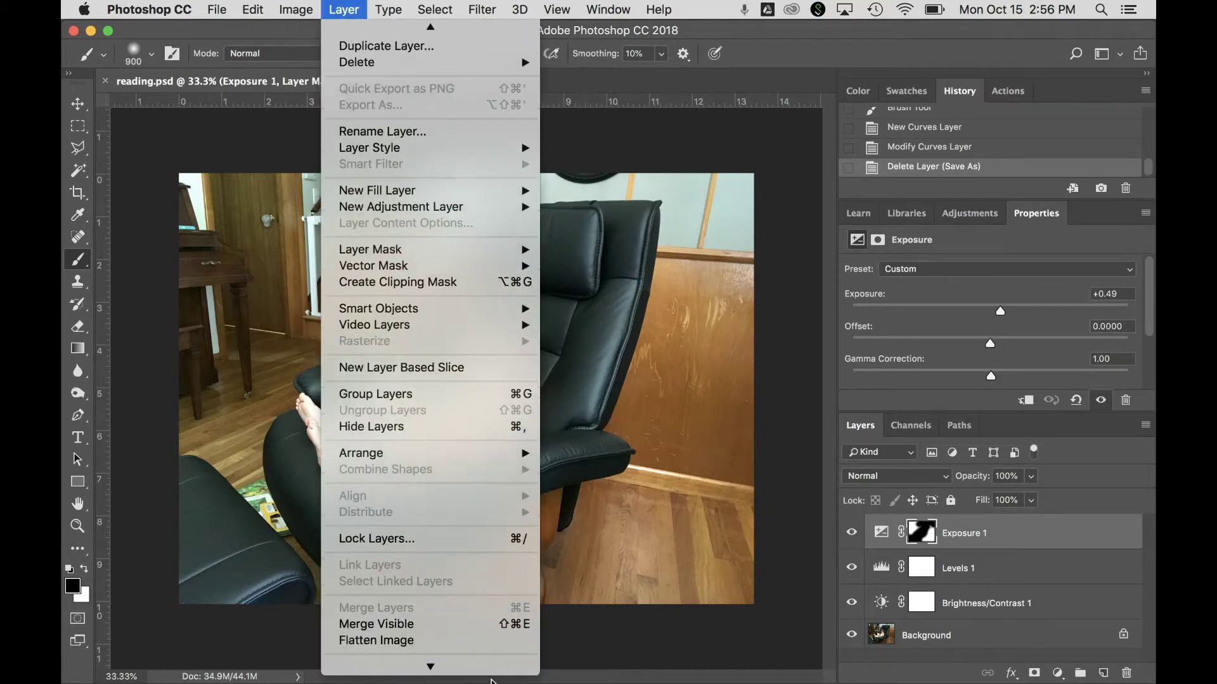
{"action": "left_click", "coordinate": [431, 640]}
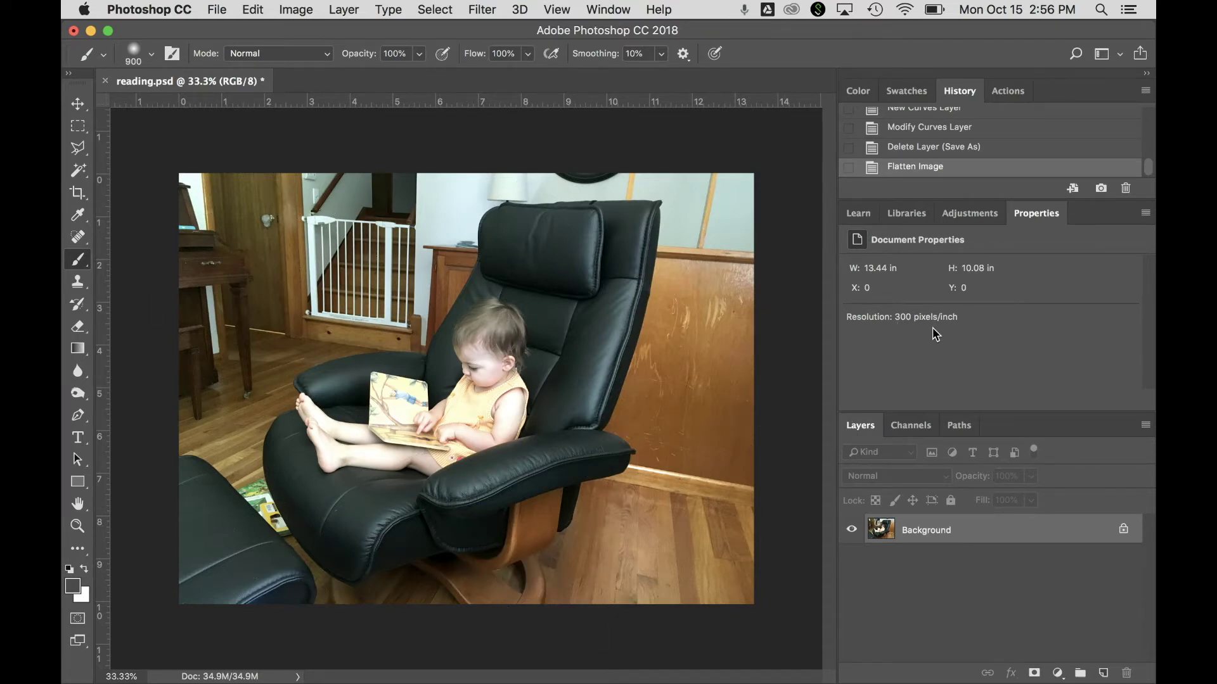
{"action": "left_click", "coordinate": [969, 212]}
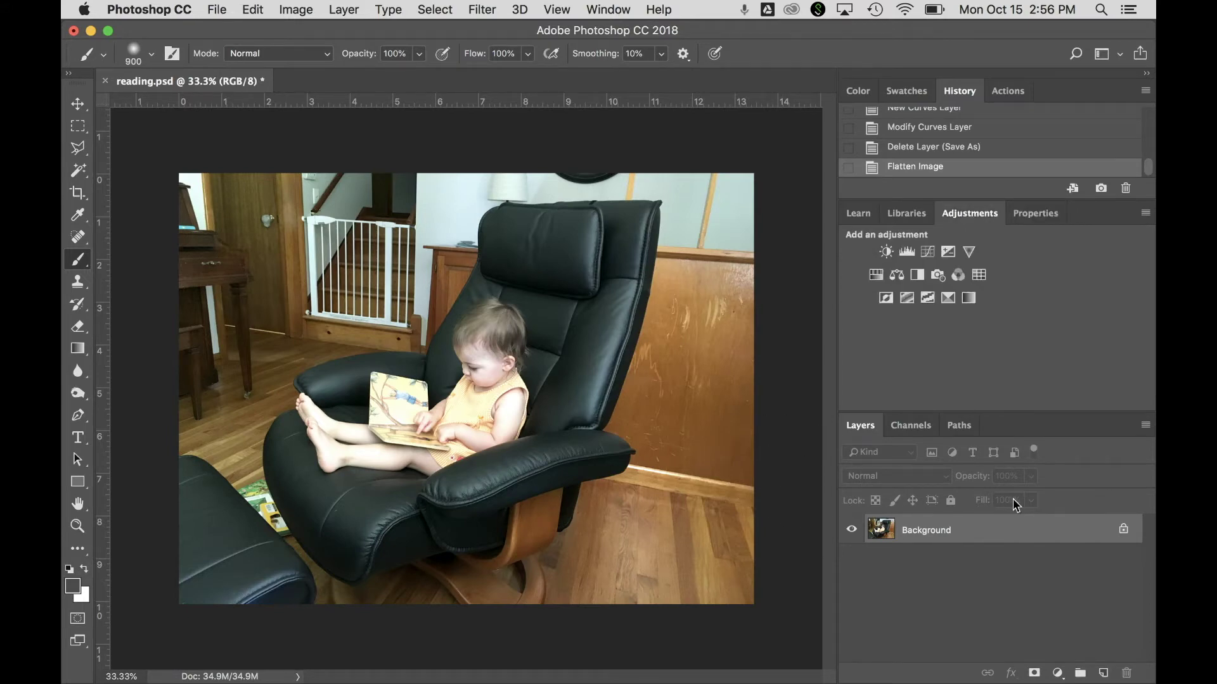
{"action": "left_click", "coordinate": [1036, 214]}
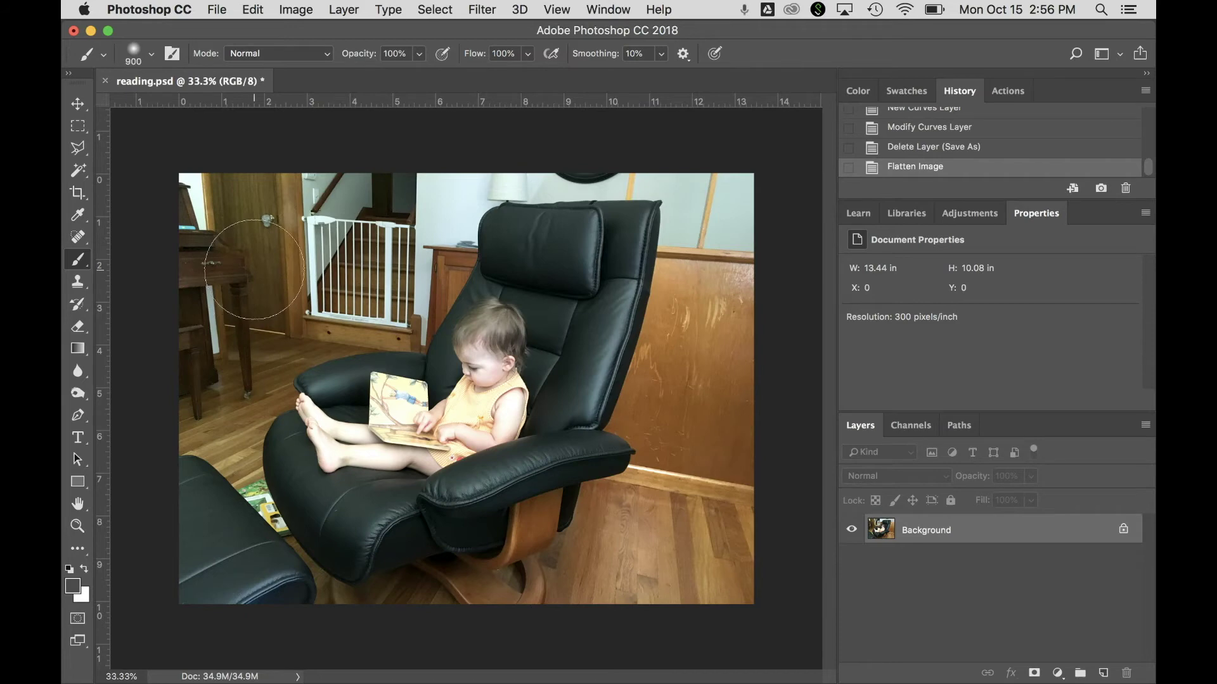
- Save a JPEG copy named reading-adjusted.jpg, reaching the JPEG Options dialog
{"action": "left_click", "coordinate": [218, 10]}
{"action": "left_click", "coordinate": [217, 10]}
{"action": "left_click", "coordinate": [218, 10]}
{"action": "left_click", "coordinate": [227, 187]}
{"action": "left_click", "coordinate": [798, 493]}
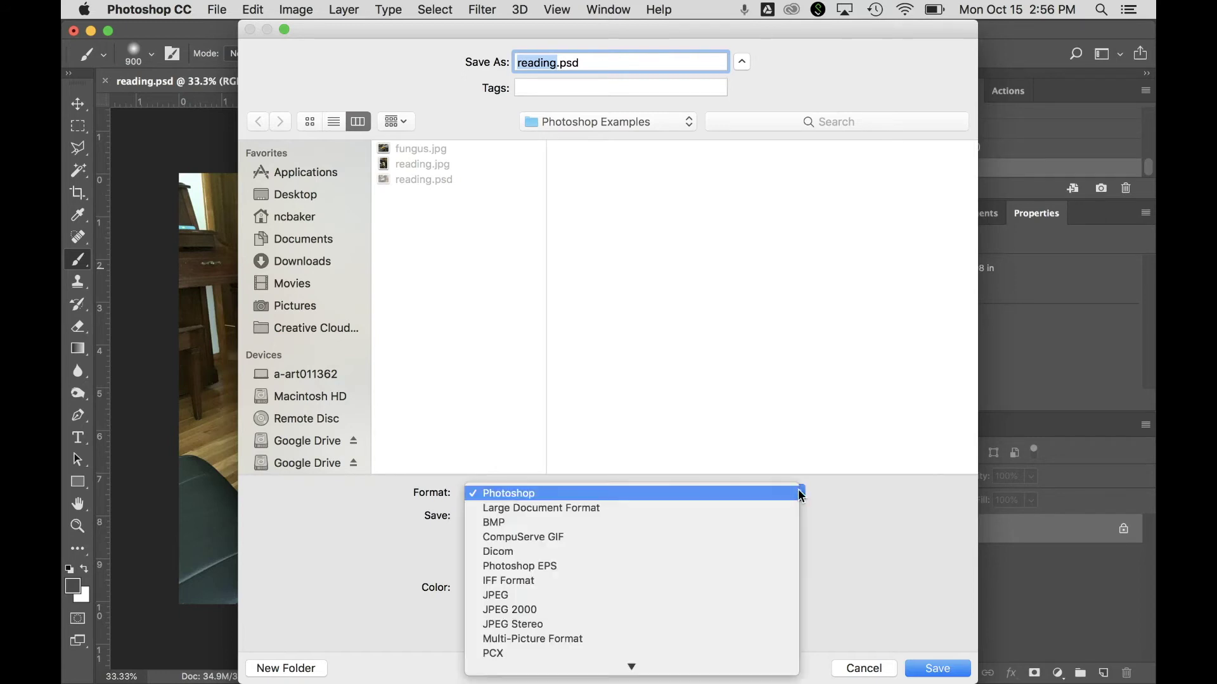
{"action": "left_click", "coordinate": [623, 596]}
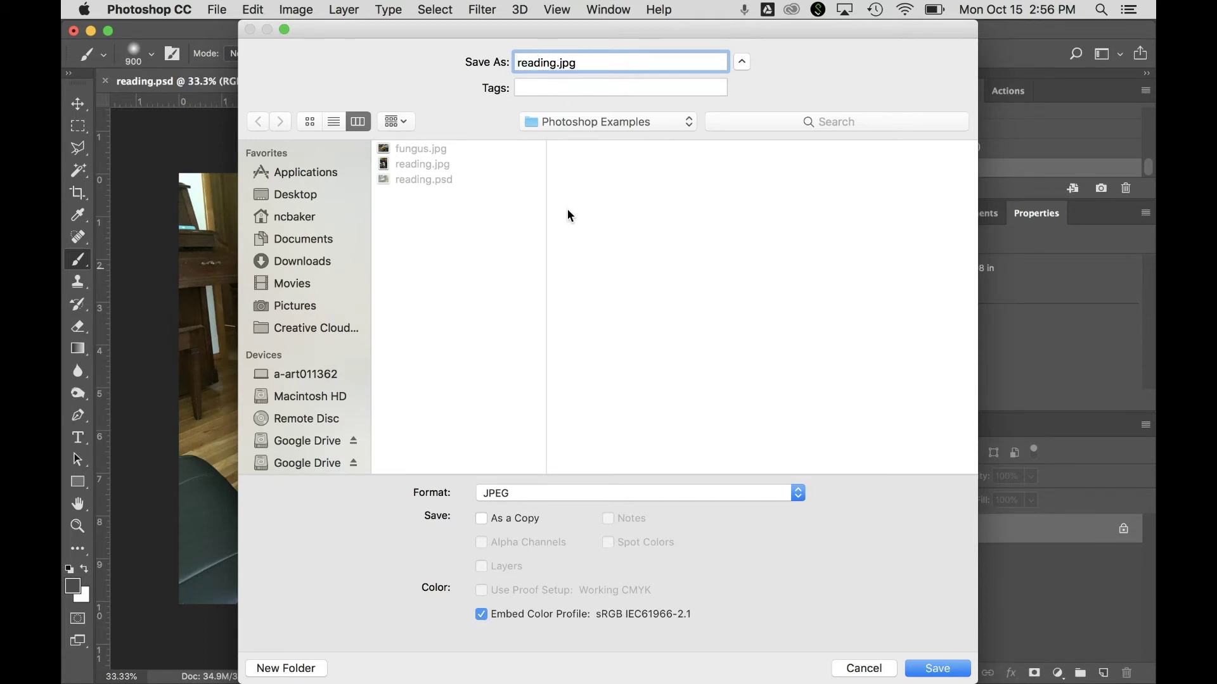
{"action": "type", "text": "-adjusted"}
{"action": "left_click", "coordinate": [935, 669]}
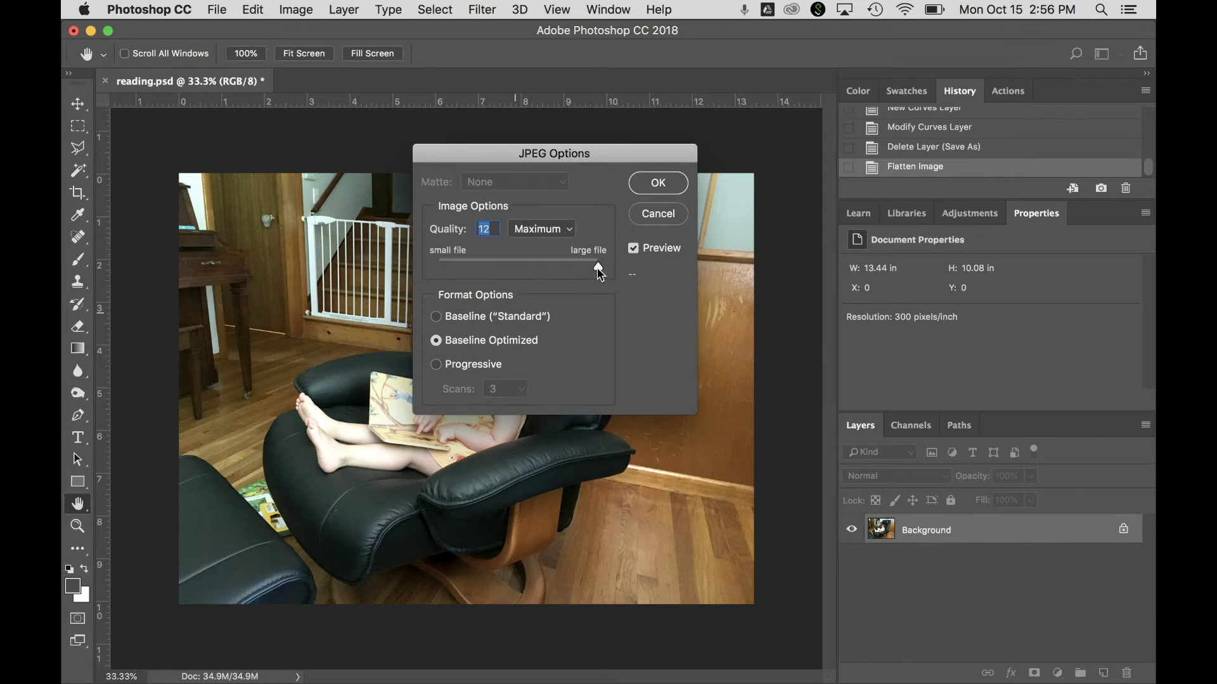
- Compare JPEG quality and format options, then save at quality 12 Maximum with Baseline Optimized
{"action": "left_click_drag", "start_coordinate": [598, 266], "coordinate": [437, 267]}
{"action": "left_click_drag", "start_coordinate": [494, 159], "coordinate": [584, 200]}
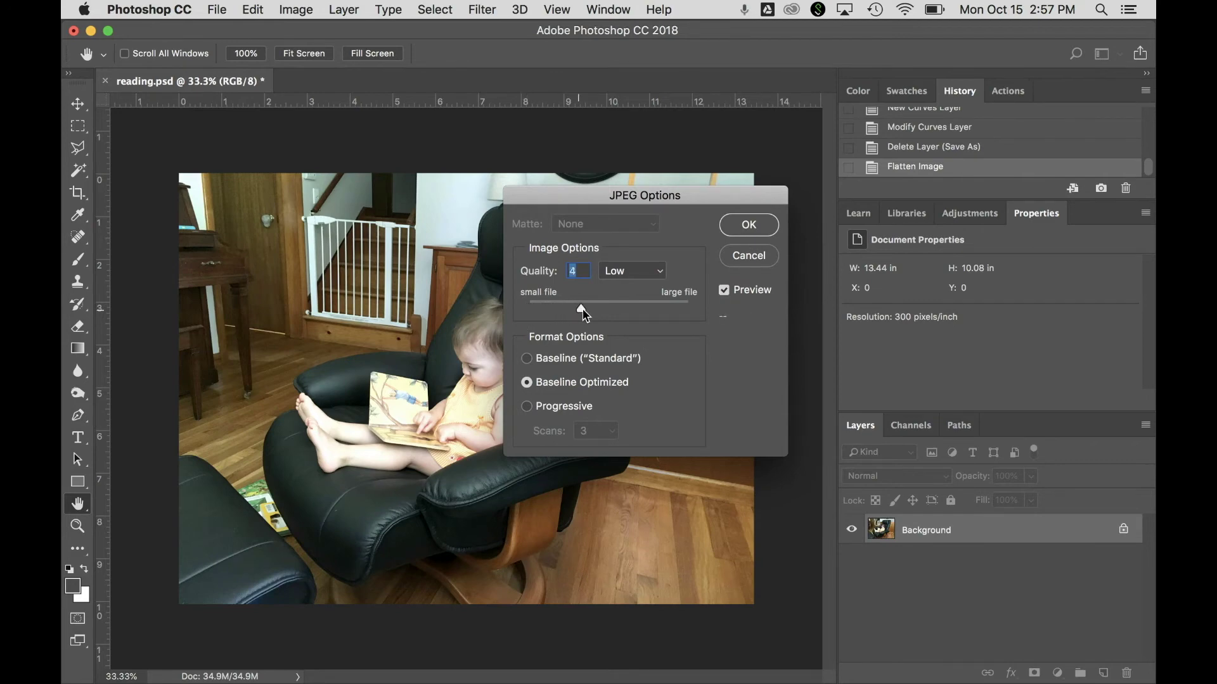
{"action": "left_click_drag", "start_coordinate": [582, 309], "coordinate": [714, 316]}
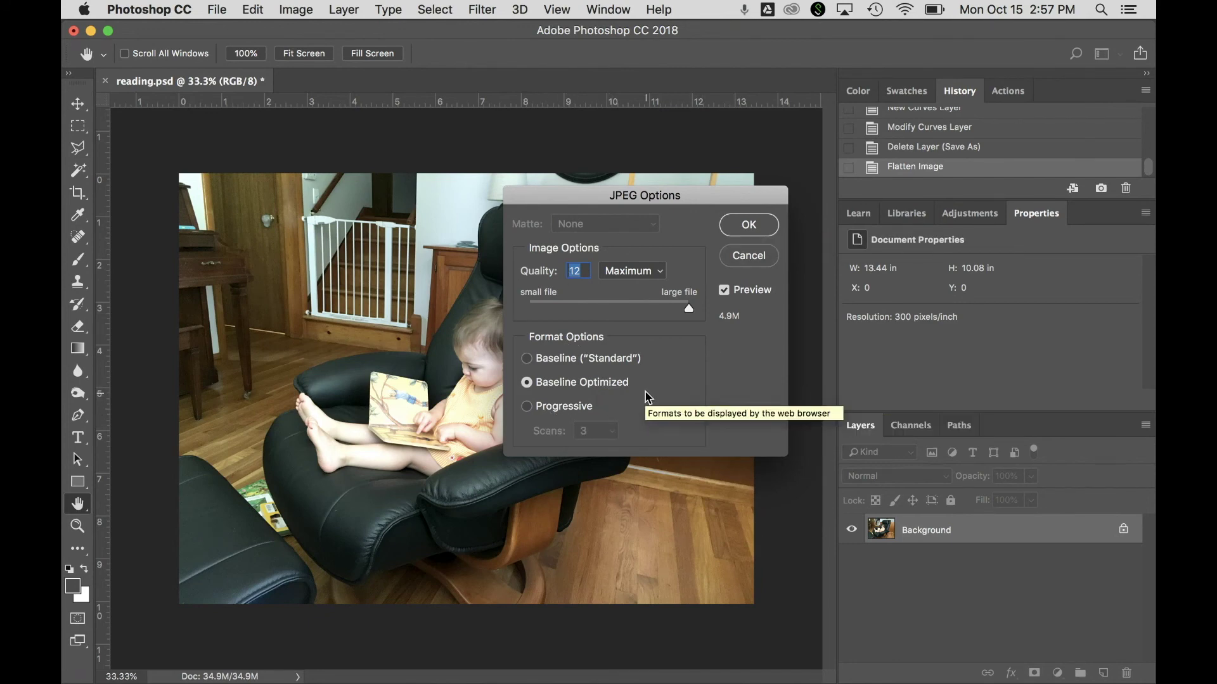
{"action": "left_click", "coordinate": [526, 358]}
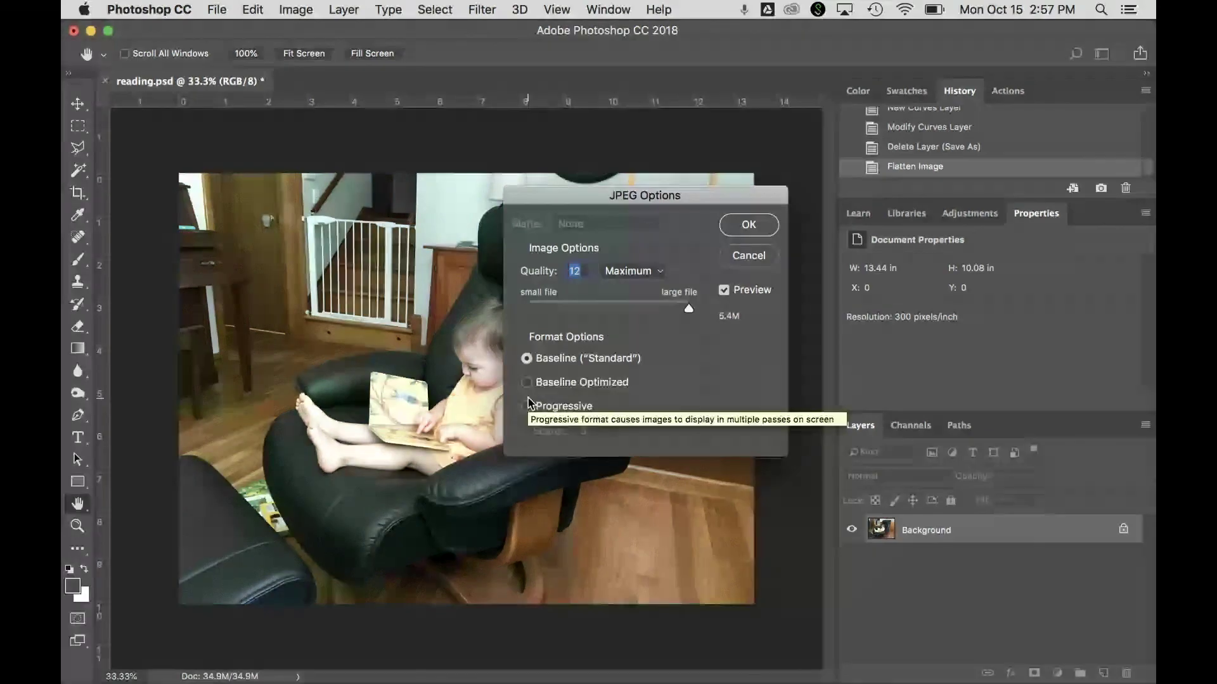
{"action": "left_click", "coordinate": [531, 383]}
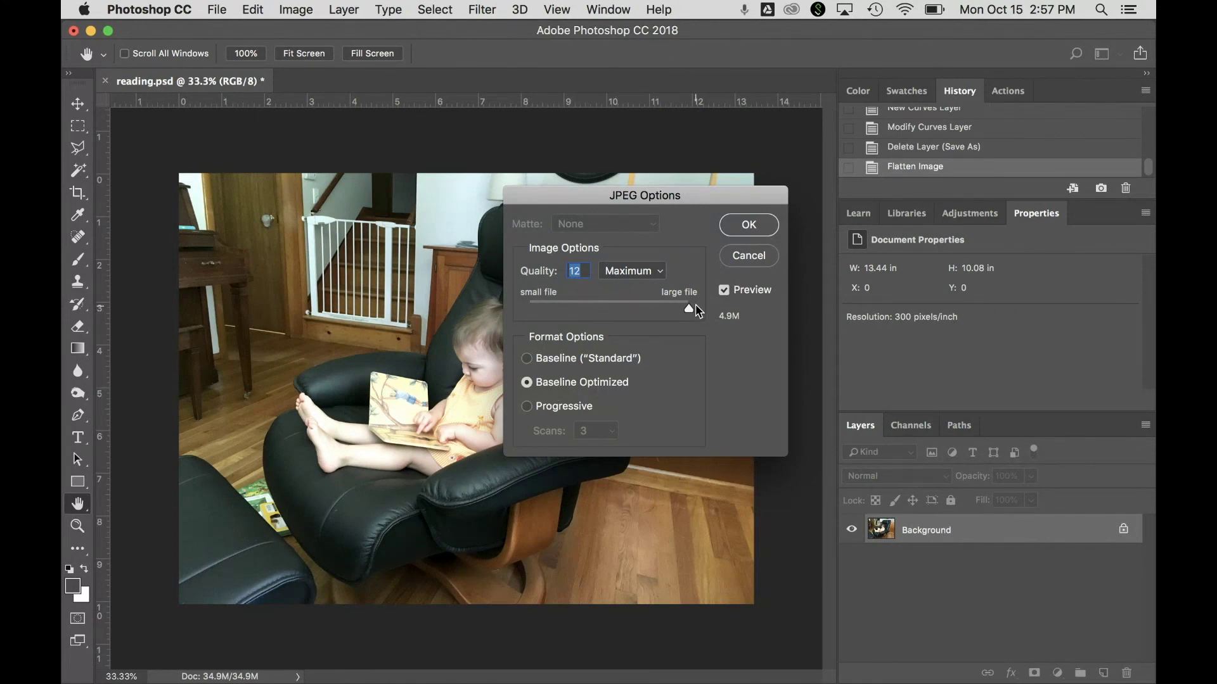
{"action": "left_click", "coordinate": [748, 226]}
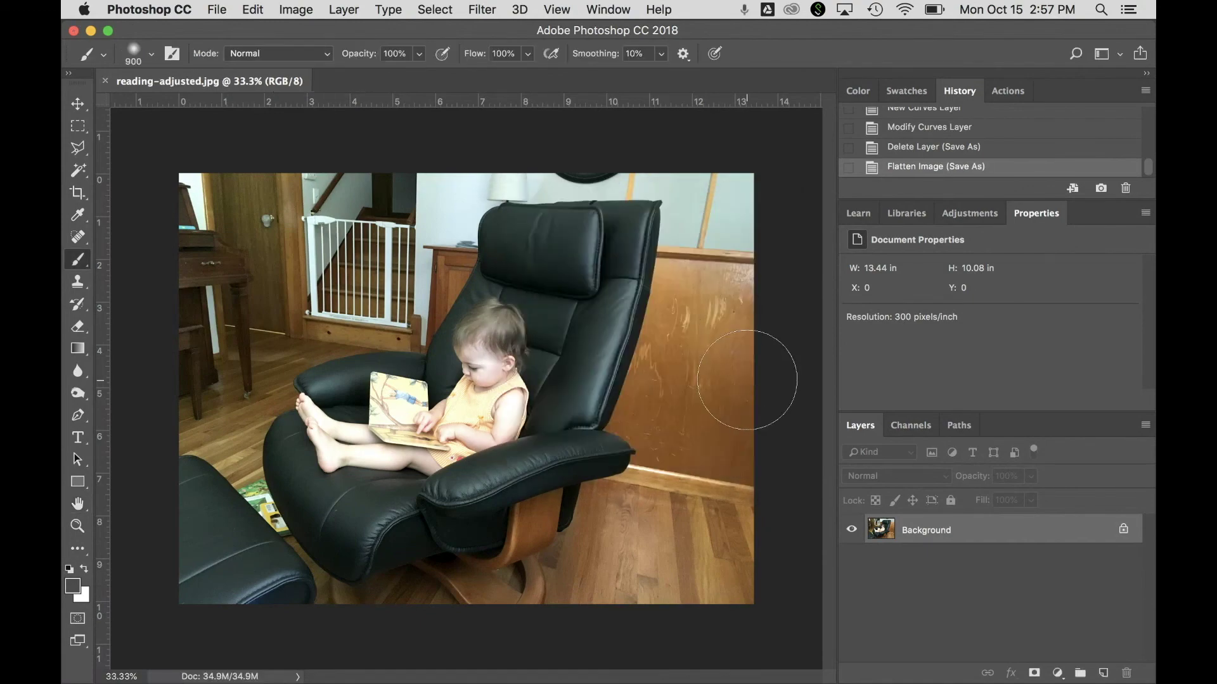